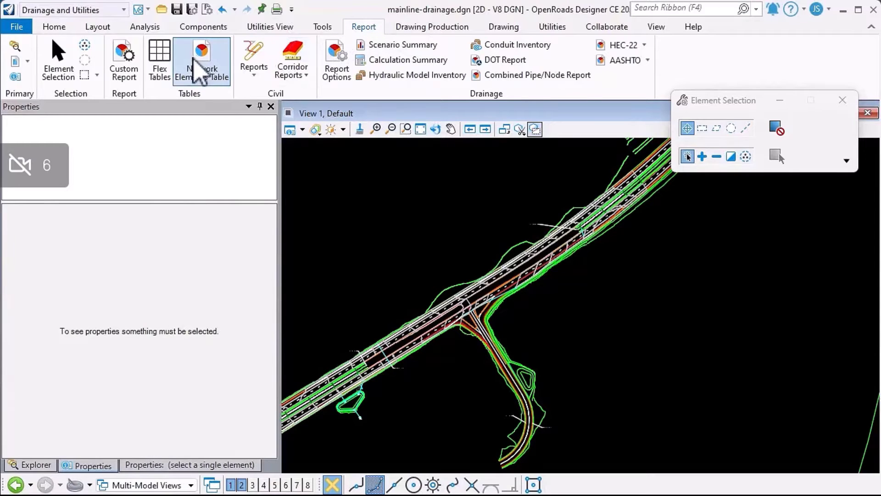
- Duplicate the predefined drainage Catch Basin Table as a Hydraulic Model FlexTable
{"action": "left_click", "coordinate": [166, 59]}
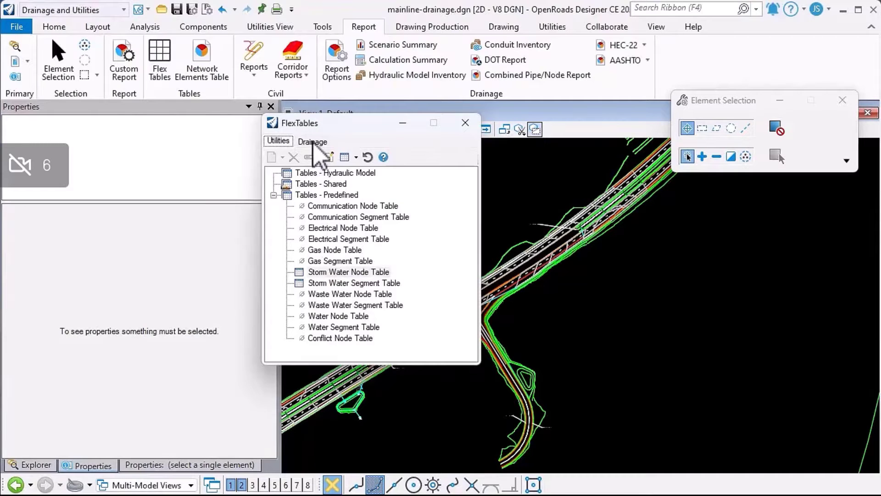
{"action": "left_click", "coordinate": [312, 141]}
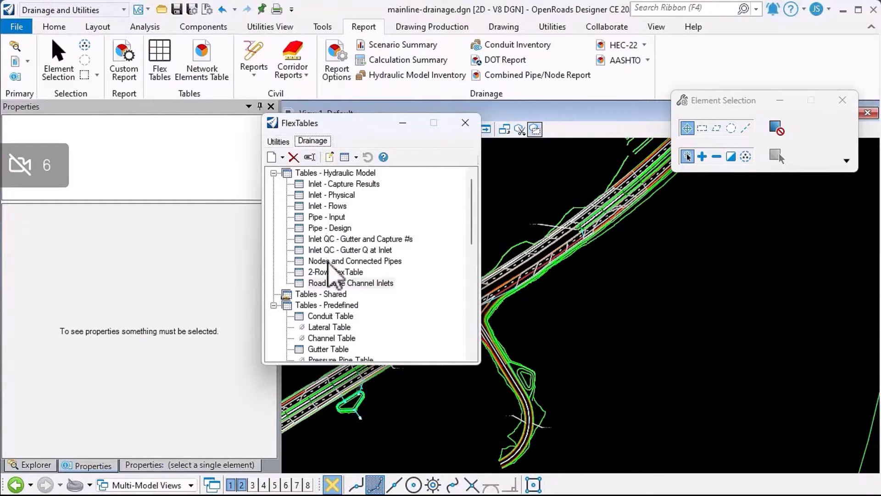
{"action": "scroll", "coordinate": [326, 239], "scroll_direction": "down", "scroll_amount": 3}
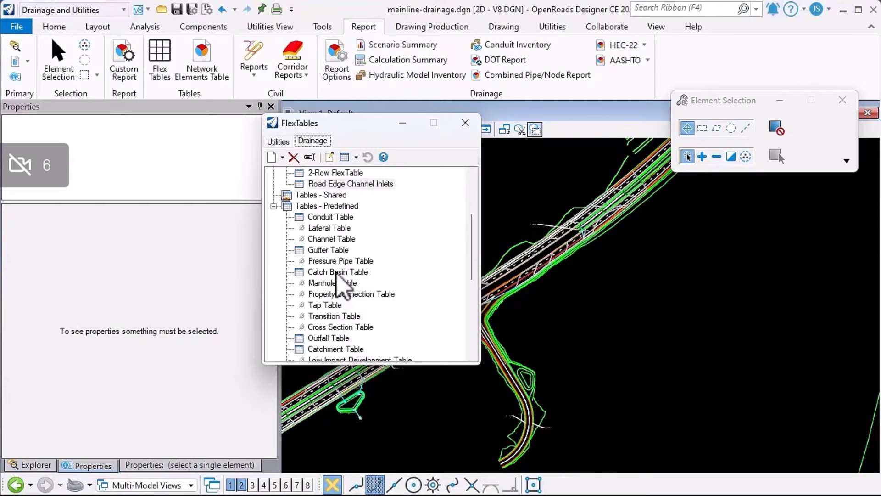
{"action": "left_click", "coordinate": [337, 273]}
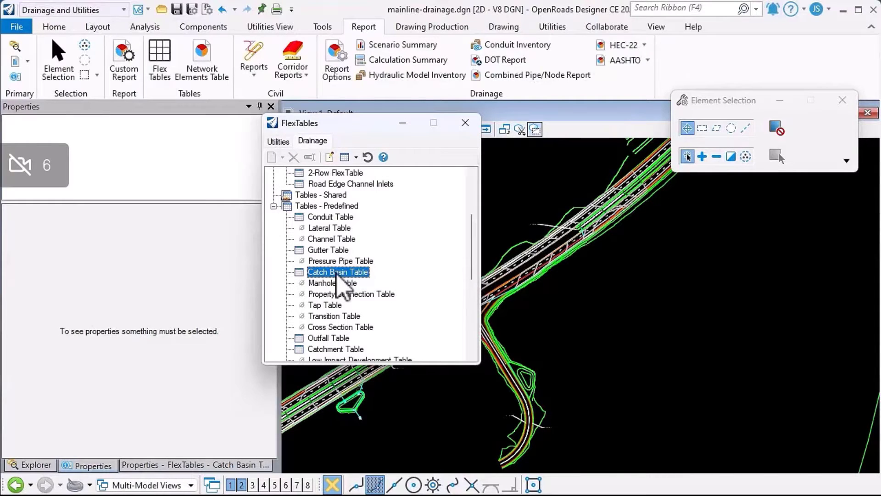
{"action": "right_click", "coordinate": [338, 275]}
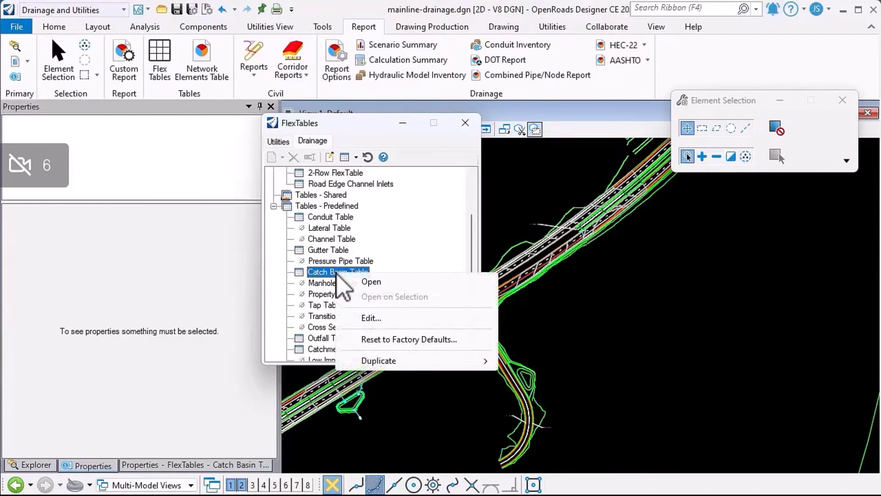
{"action": "mouse_move", "coordinate": [446, 363]}
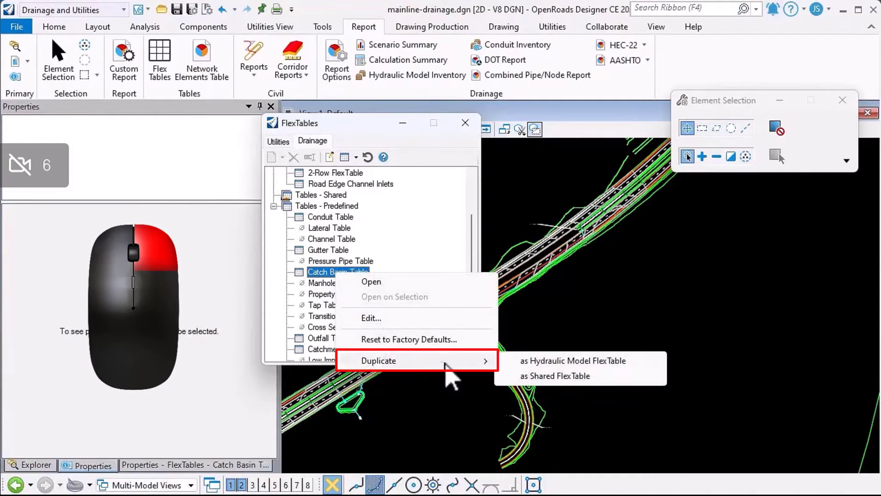
{"action": "left_click", "coordinate": [536, 361]}
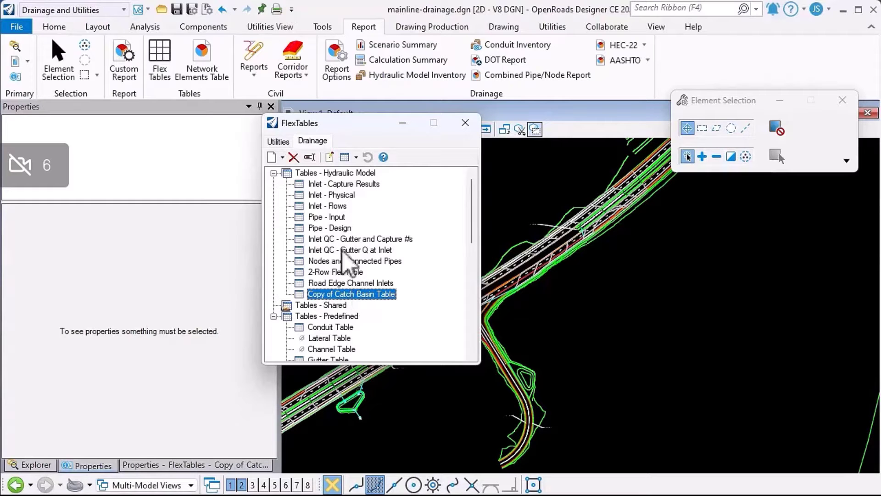
- Open the copied Catch Basin Table and remove its ID and Width (Parabolic Gutter) columns
{"action": "double_click", "coordinate": [362, 295]}
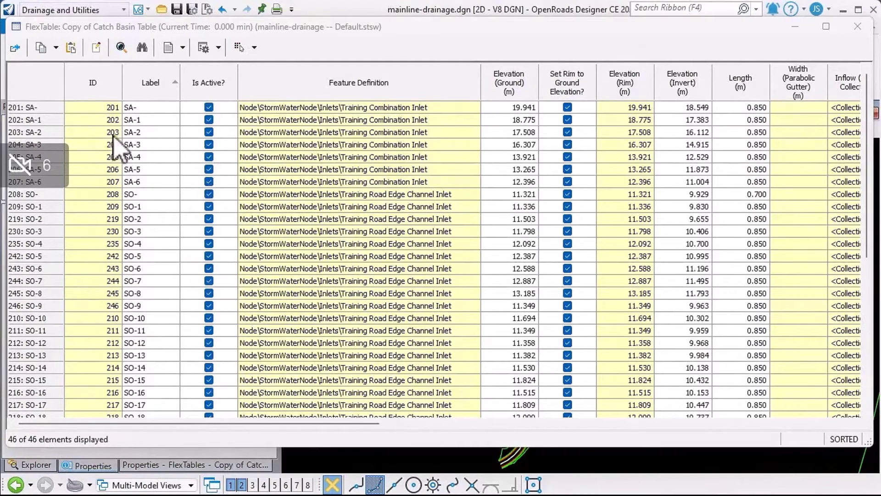
{"action": "right_click", "coordinate": [98, 83]}
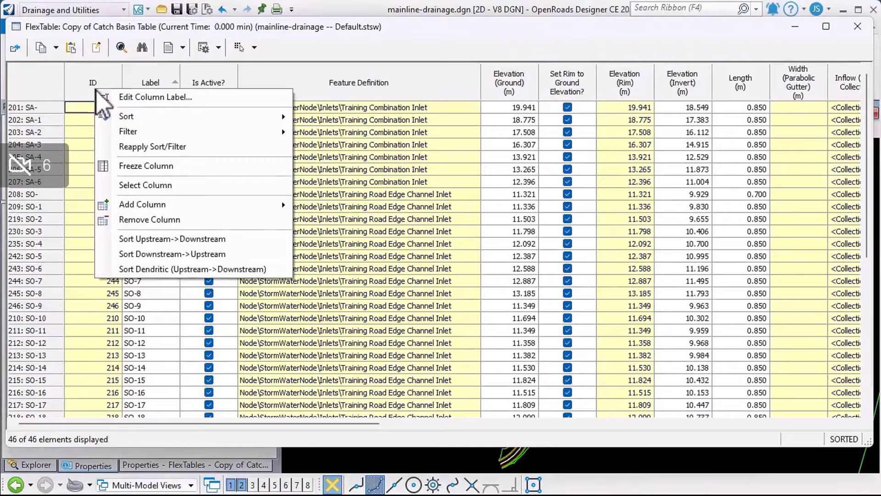
{"action": "left_click", "coordinate": [149, 220]}
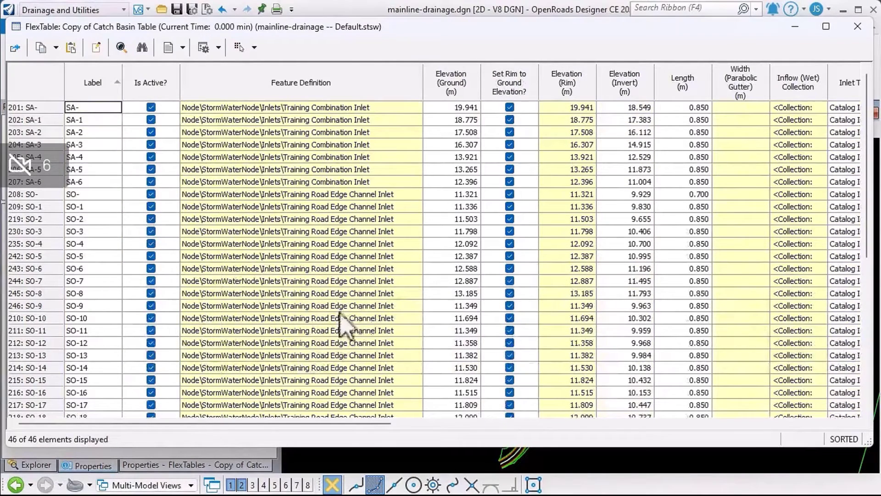
{"action": "left_click_drag", "start_coordinate": [372, 423], "coordinate": [515, 441]}
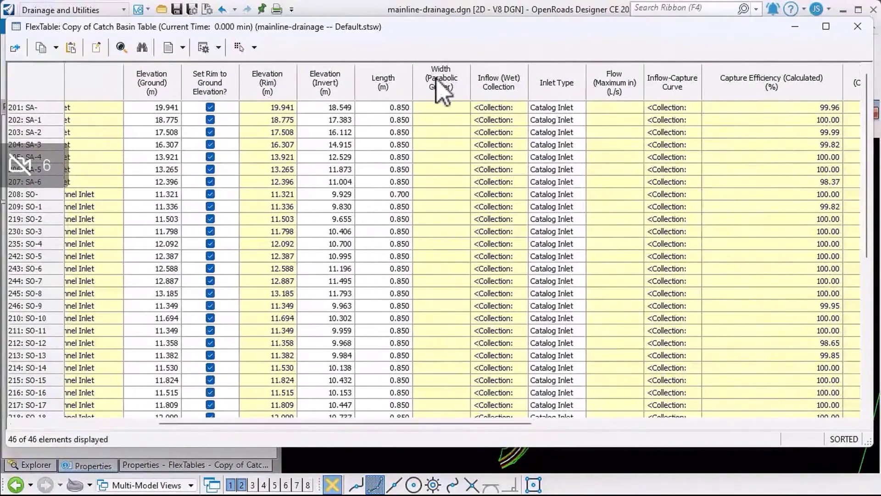
{"action": "right_click", "coordinate": [438, 87]}
{"action": "key", "text": "Escape"}
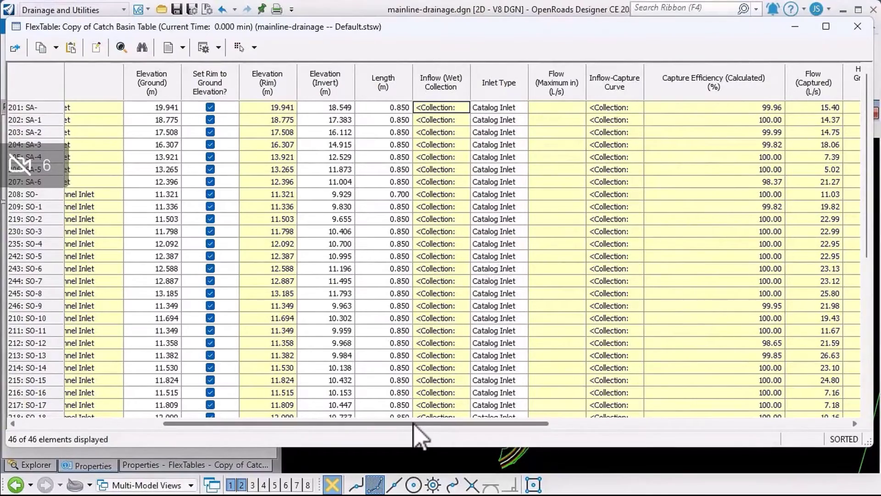
- Set the display precision of the Capture Efficiency (Calculated) column to 0, keeping the unit as %
{"action": "left_click_drag", "start_coordinate": [414, 424], "coordinate": [512, 431]}
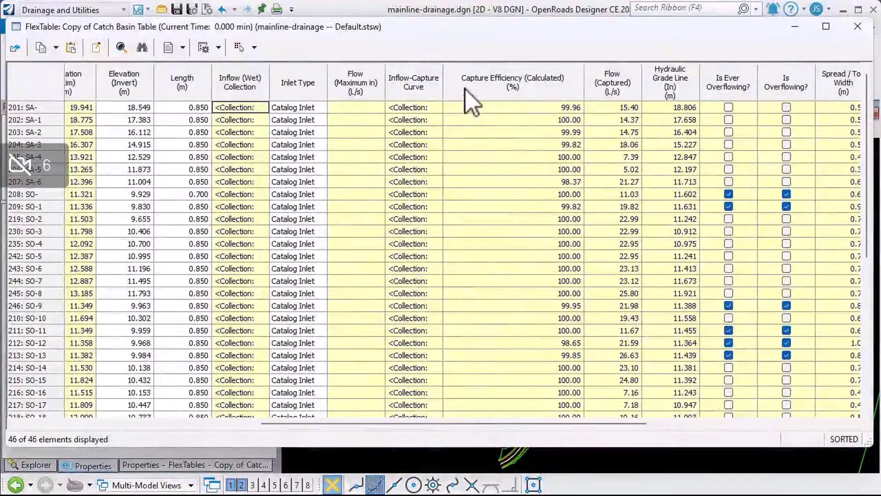
{"action": "right_click", "coordinate": [461, 88]}
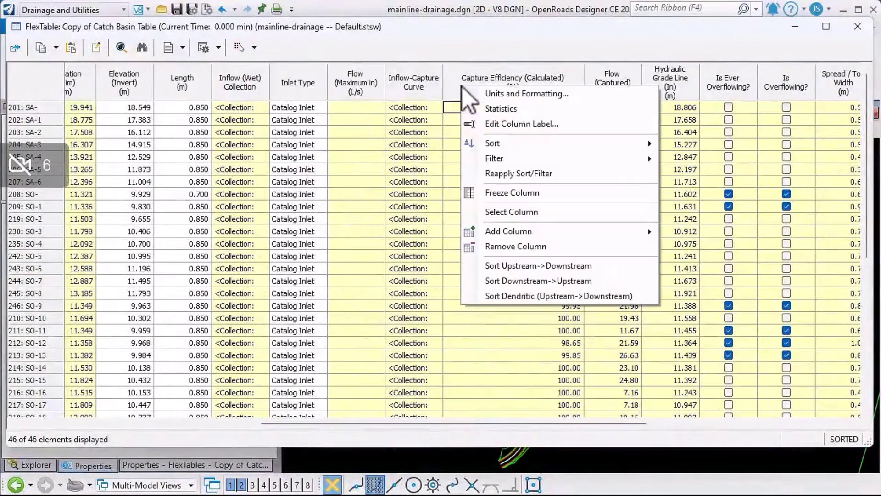
{"action": "left_click", "coordinate": [513, 92]}
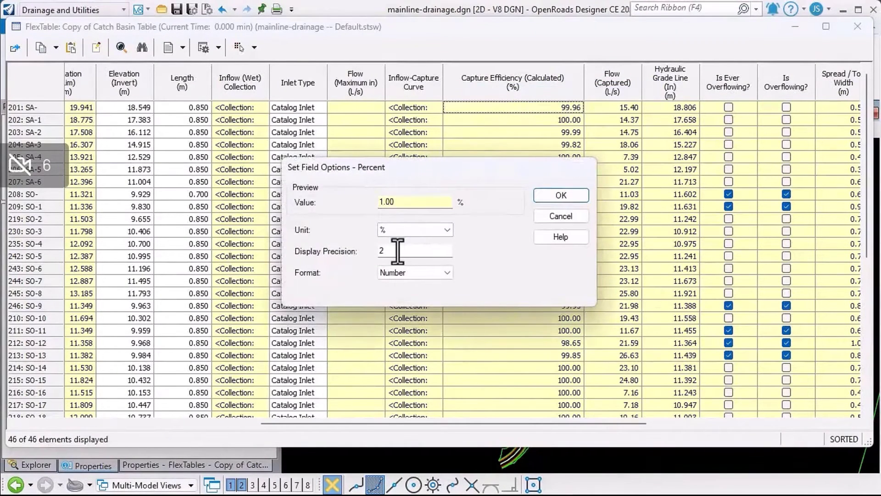
{"action": "double_click", "coordinate": [399, 251]}
{"action": "left_click", "coordinate": [402, 229]}
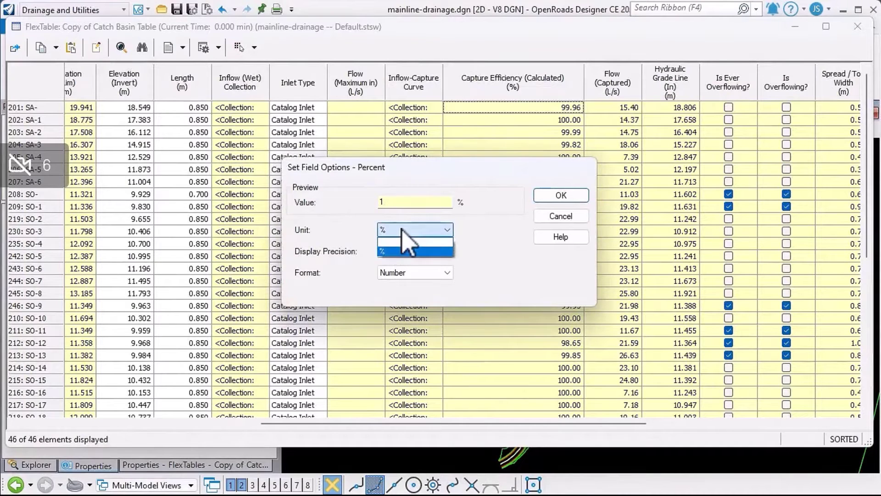
{"action": "left_click", "coordinate": [366, 230]}
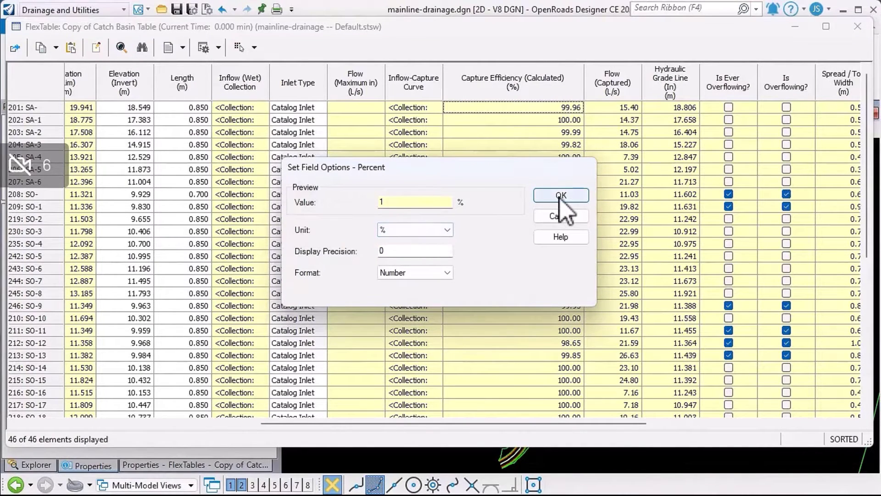
{"action": "left_click", "coordinate": [560, 196]}
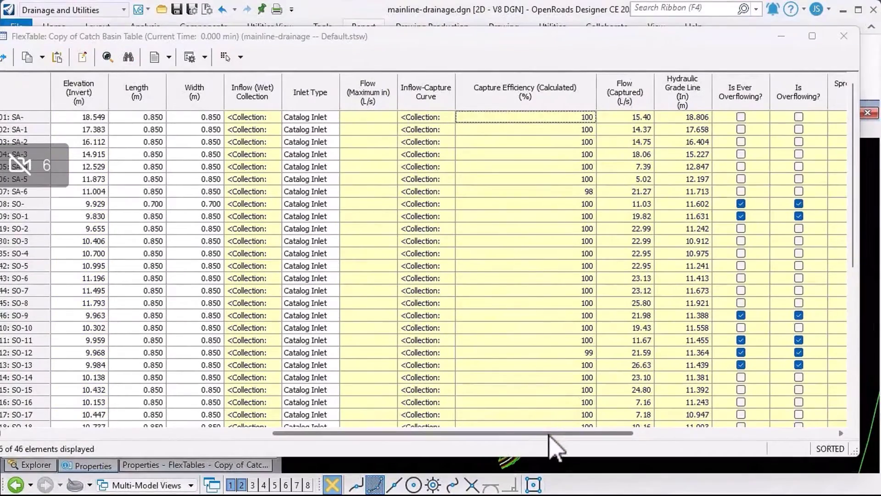
- Start a custom filter on the Feature Definition column and begin its query with "FeatureDefinition ="
{"action": "left_click_drag", "start_coordinate": [549, 436], "coordinate": [254, 436]}
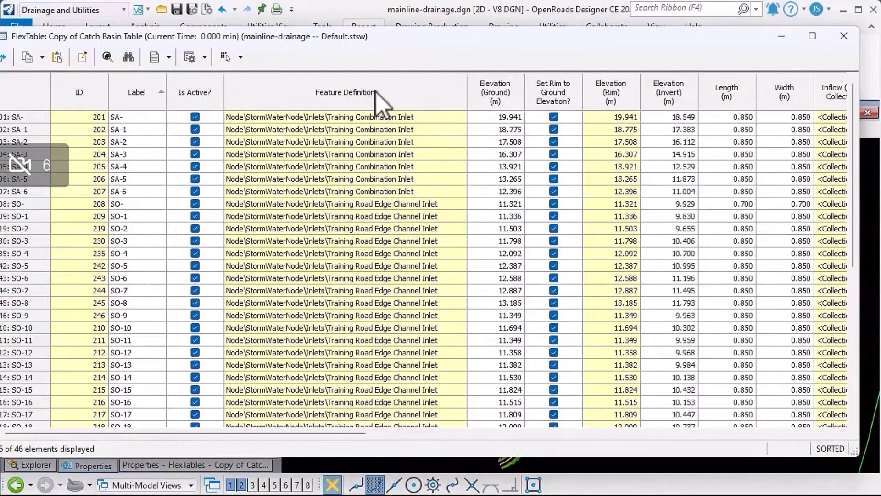
{"action": "left_click", "coordinate": [390, 205]}
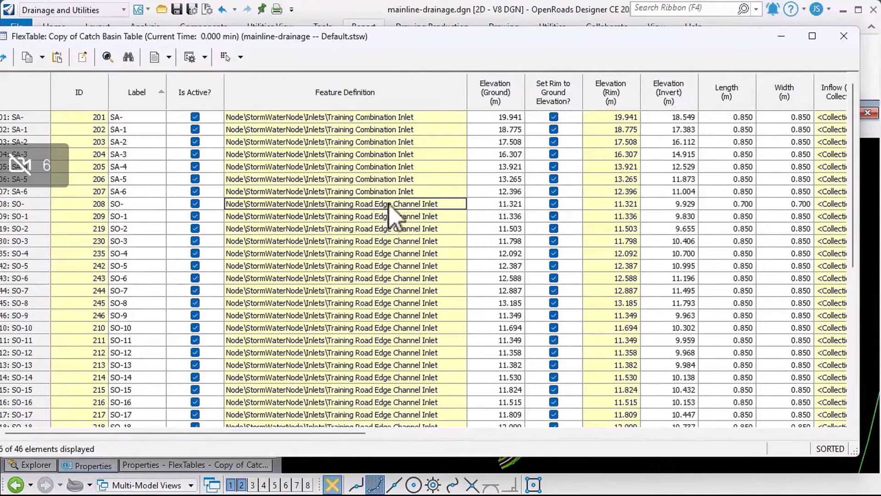
{"action": "right_click", "coordinate": [358, 94]}
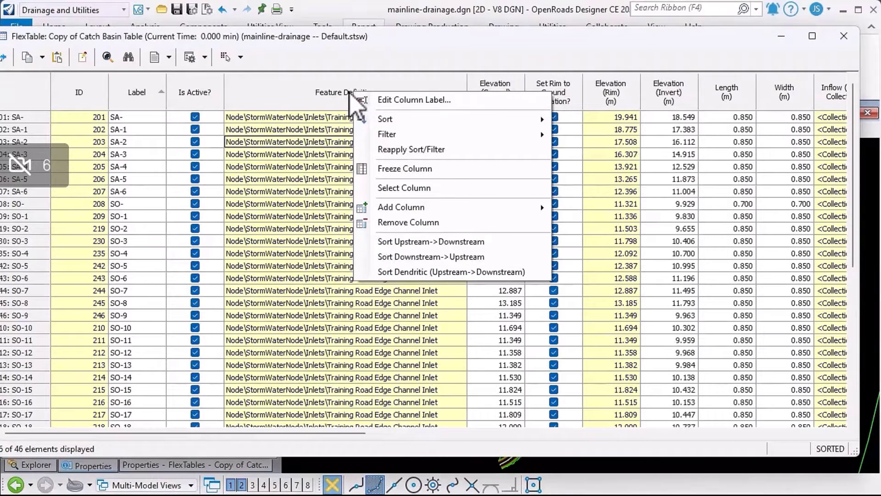
{"action": "mouse_move", "coordinate": [519, 137]}
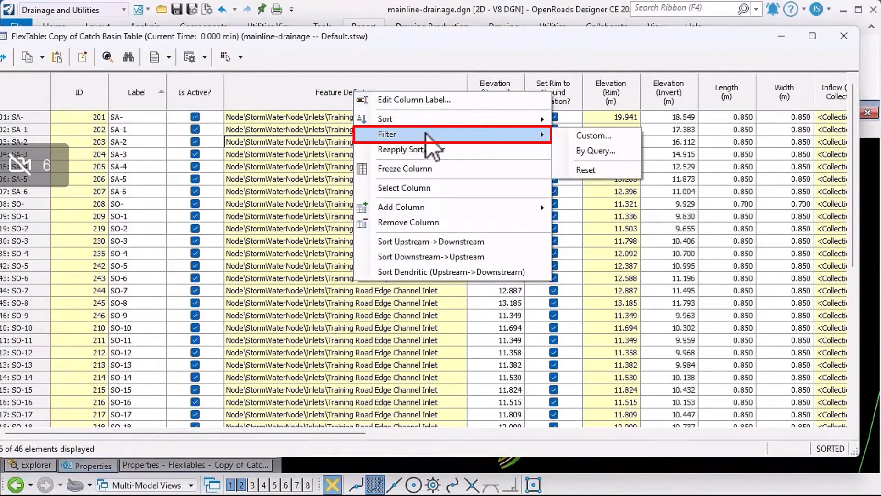
{"action": "left_click", "coordinate": [577, 136]}
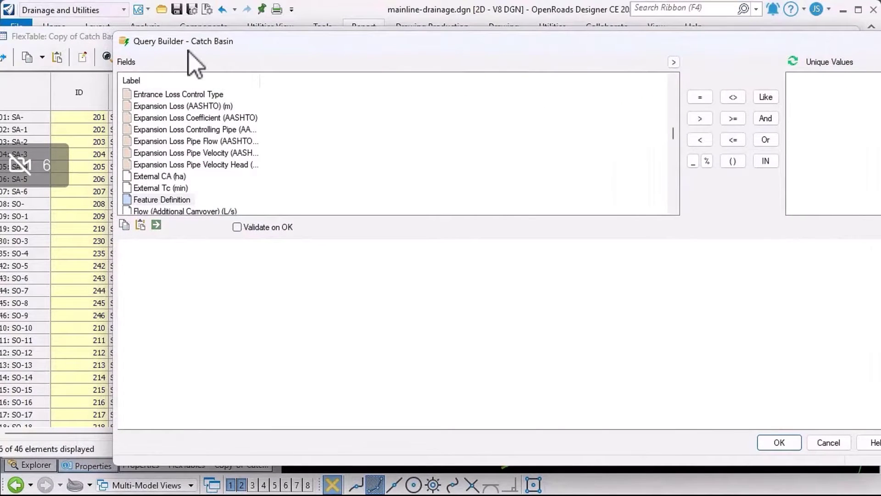
{"action": "double_click", "coordinate": [178, 200]}
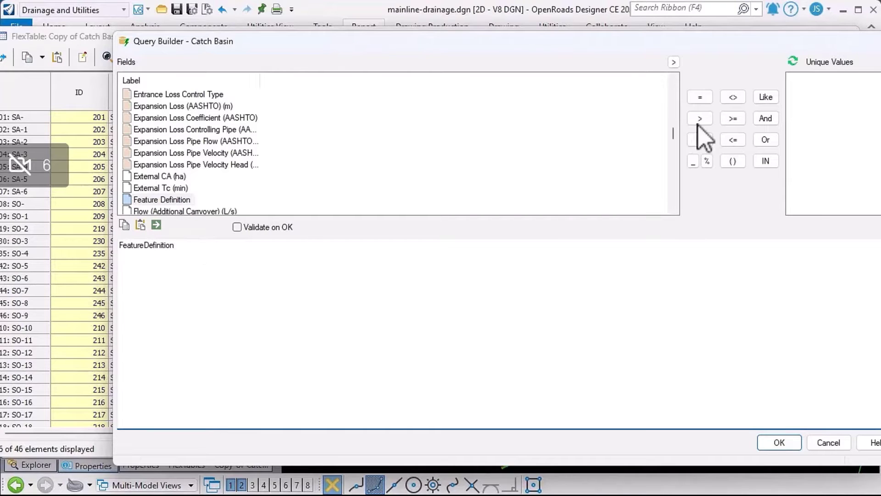
{"action": "left_click", "coordinate": [700, 97]}
{"action": "left_click_drag", "start_coordinate": [729, 42], "coordinate": [649, 45]}
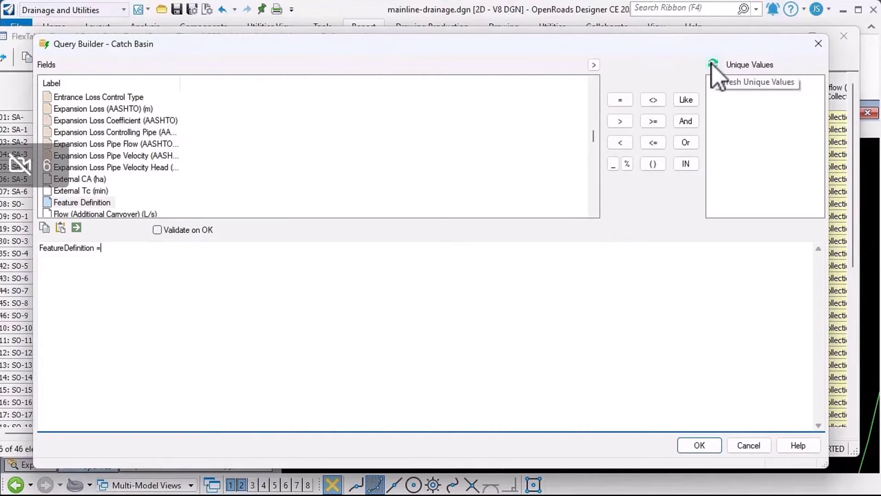
- Refresh the unique values, complete the query with 'Node\StormWaterNode\Inlets\Training Road Edge Channel Inlet', and apply the filter to the table
{"action": "left_click", "coordinate": [712, 63]}
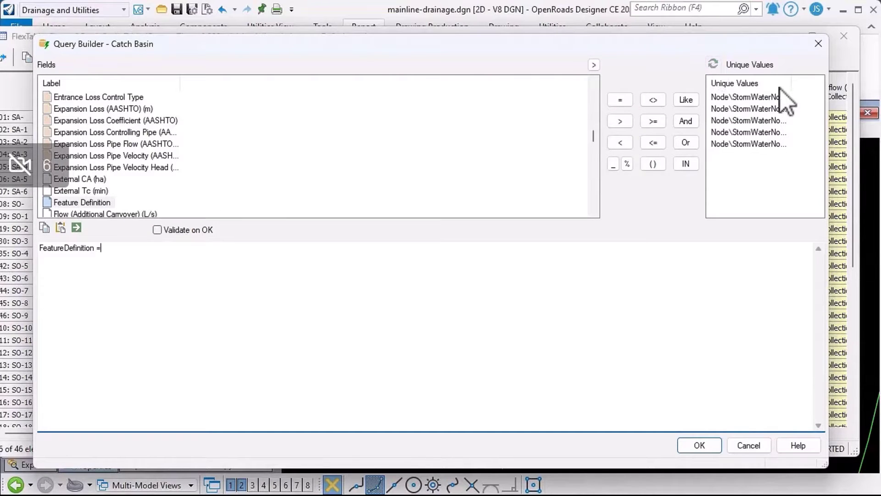
{"action": "left_click_drag", "start_coordinate": [788, 83], "coordinate": [822, 83]}
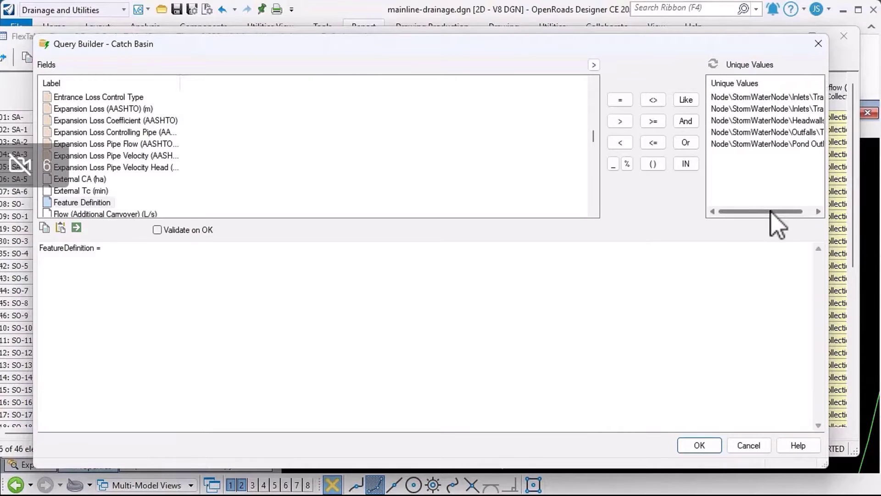
{"action": "left_click_drag", "start_coordinate": [771, 211], "coordinate": [793, 212]}
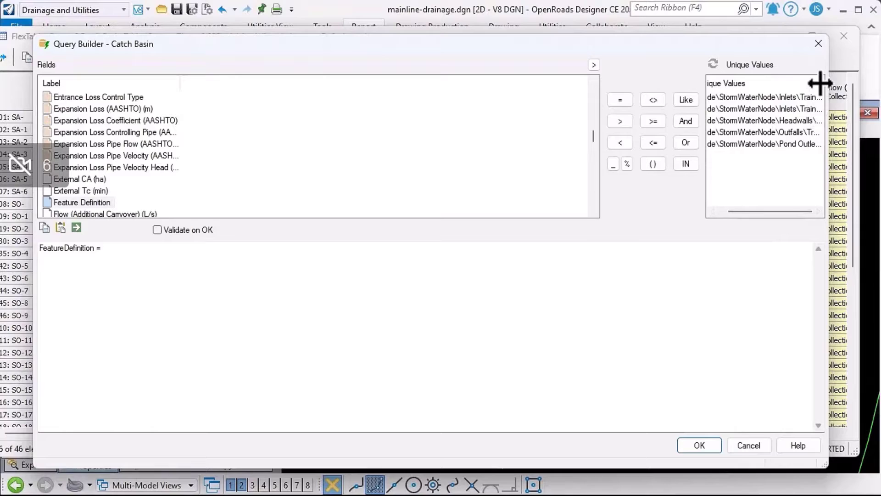
{"action": "left_click_drag", "start_coordinate": [820, 82], "coordinate": [847, 82]}
{"action": "left_click_drag", "start_coordinate": [772, 211], "coordinate": [803, 217]}
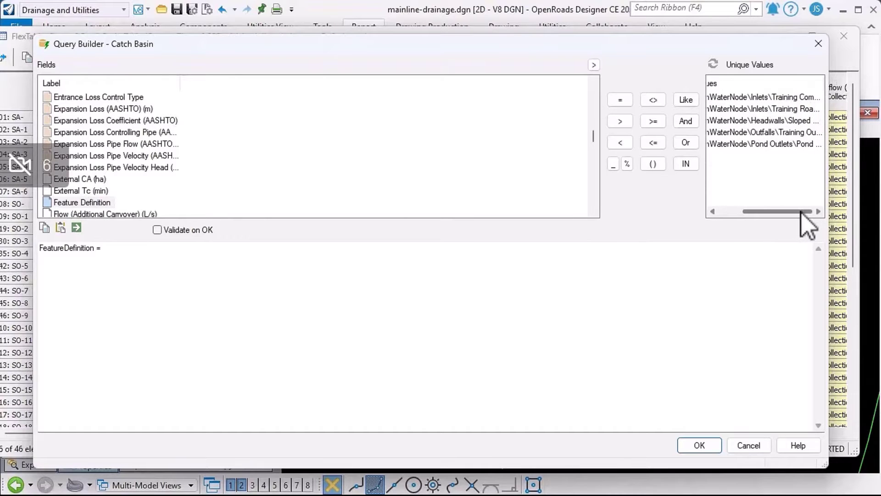
{"action": "double_click", "coordinate": [784, 110]}
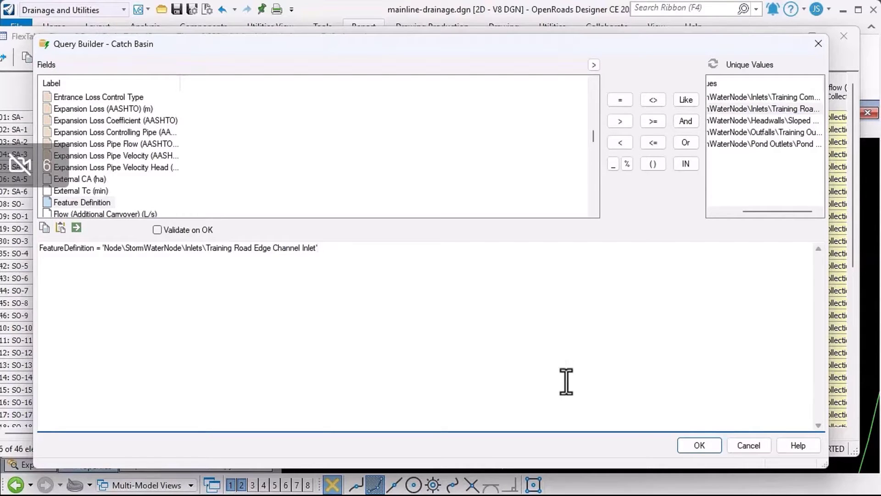
{"action": "left_click", "coordinate": [685, 444]}
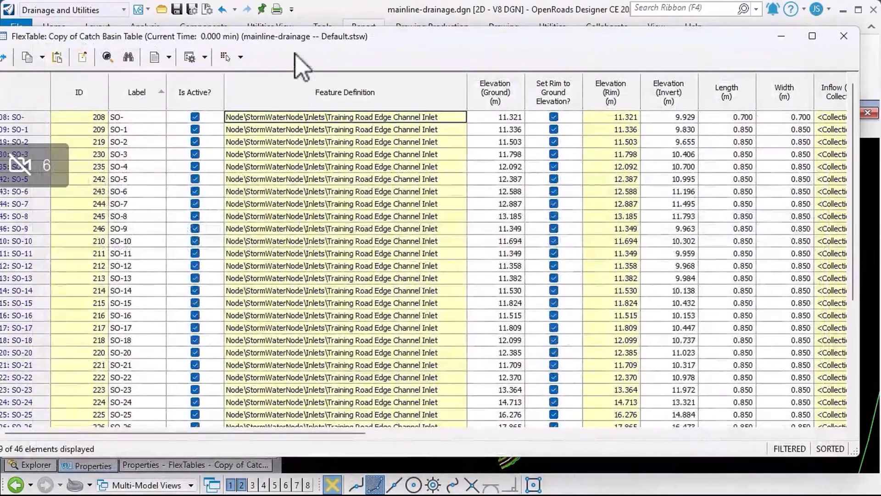
{"action": "left_click_drag", "start_coordinate": [292, 36], "coordinate": [309, 33]}
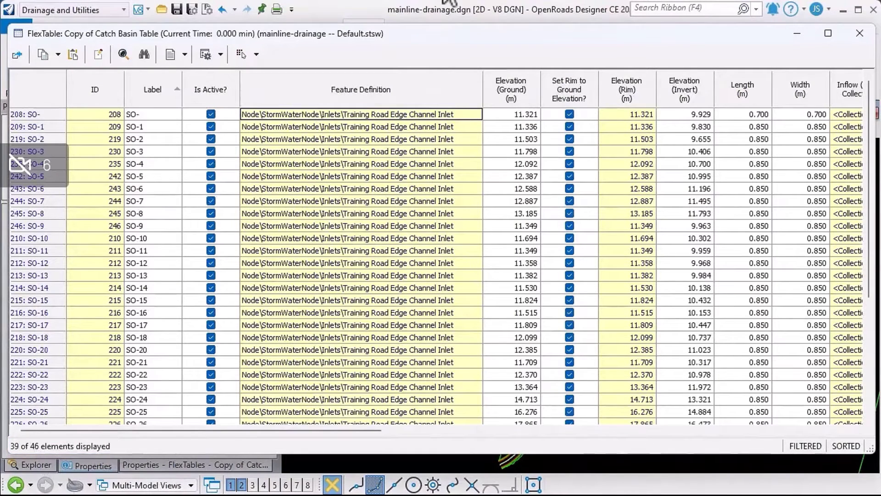
{"action": "scroll", "coordinate": [401, 165], "scroll_direction": "down", "scroll_amount": 5}
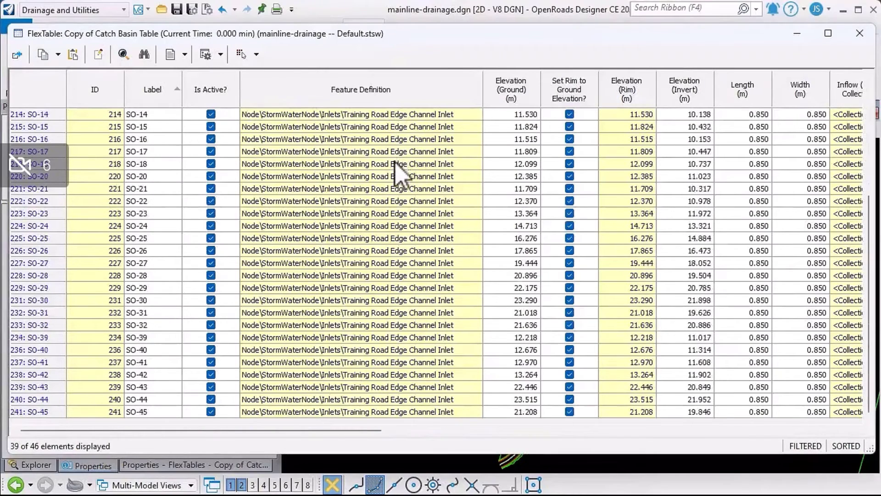
{"action": "scroll", "coordinate": [397, 170], "scroll_direction": "up", "scroll_amount": 5}
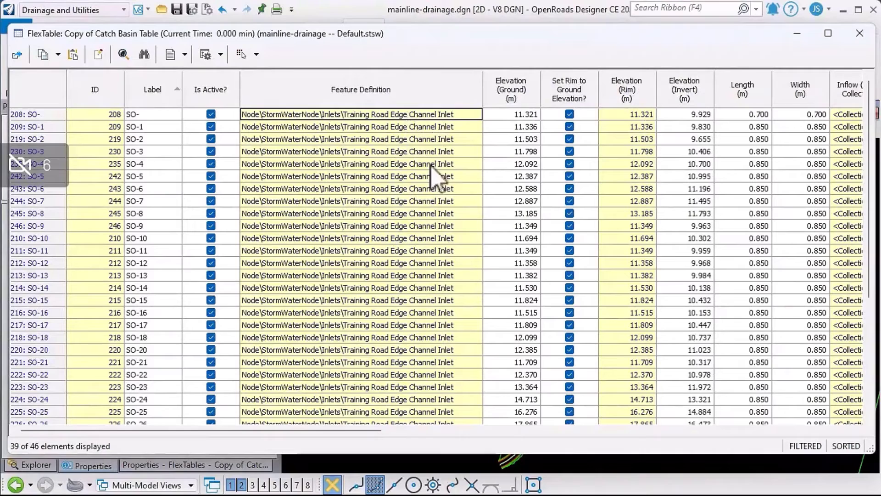
{"action": "mouse_move", "coordinate": [797, 449]}
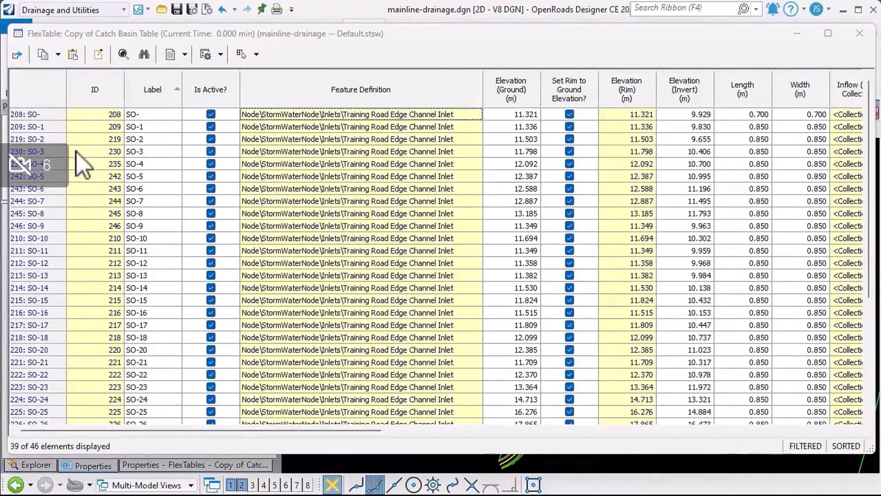
- Select the cells from ID to Length down to row SO-21 and view the available copy commands, including Copy With Headers
{"action": "left_click_drag", "start_coordinate": [81, 118], "coordinate": [742, 365]}
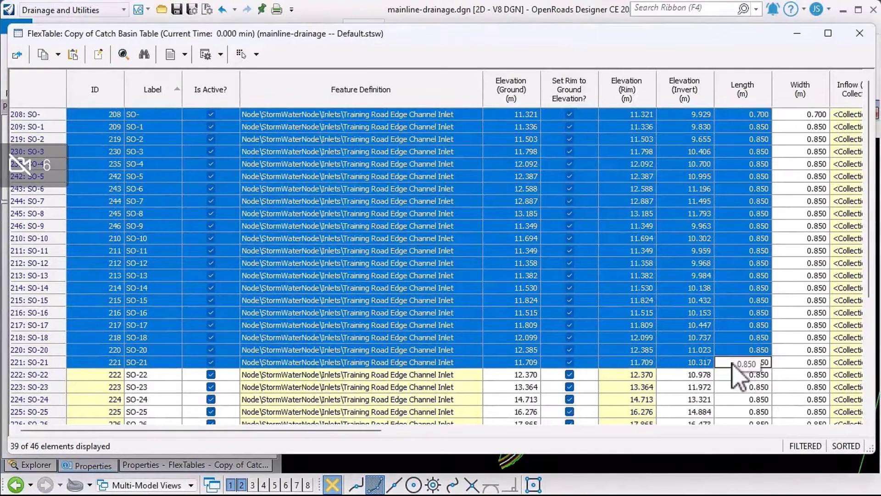
{"action": "right_click", "coordinate": [726, 363]}
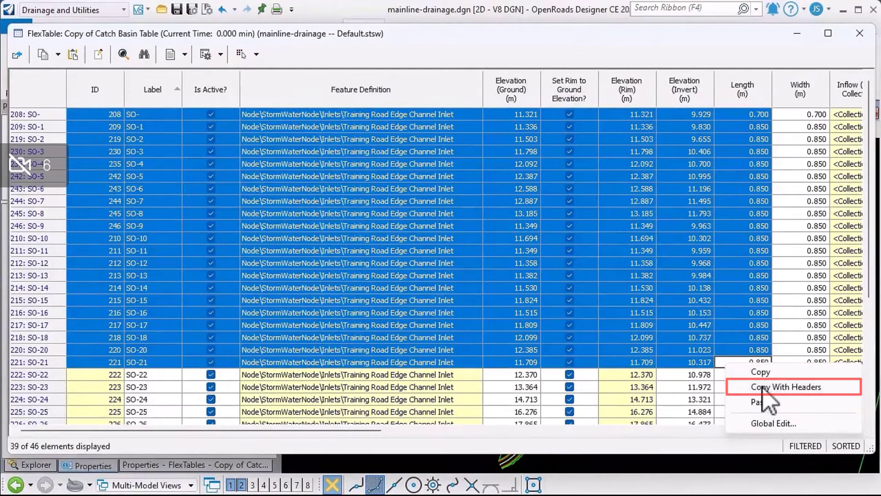
{"action": "left_click", "coordinate": [782, 324]}
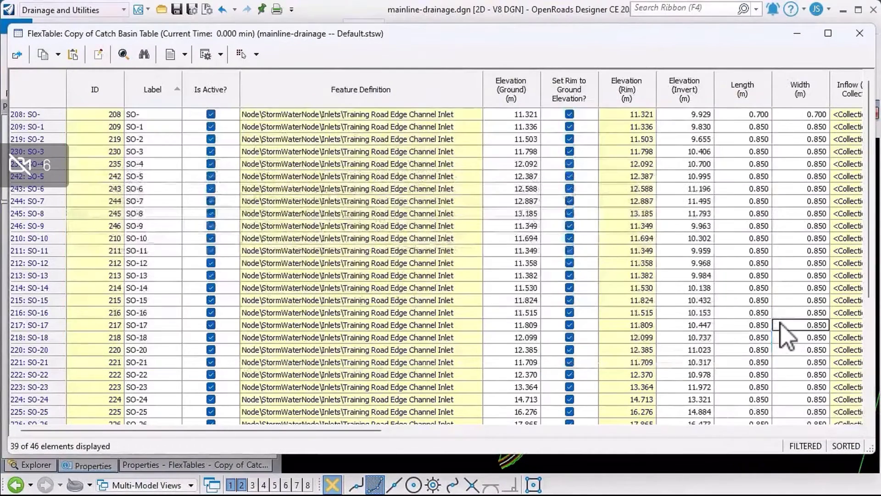
- Review the file formats available for exporting the FlexTable, and leave the export without saving a file
{"action": "left_click", "coordinate": [18, 55]}
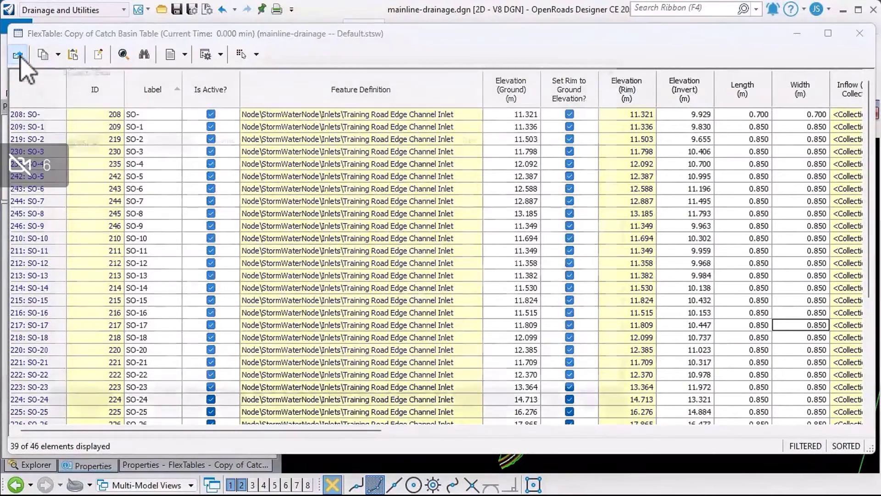
{"action": "left_click", "coordinate": [193, 362]}
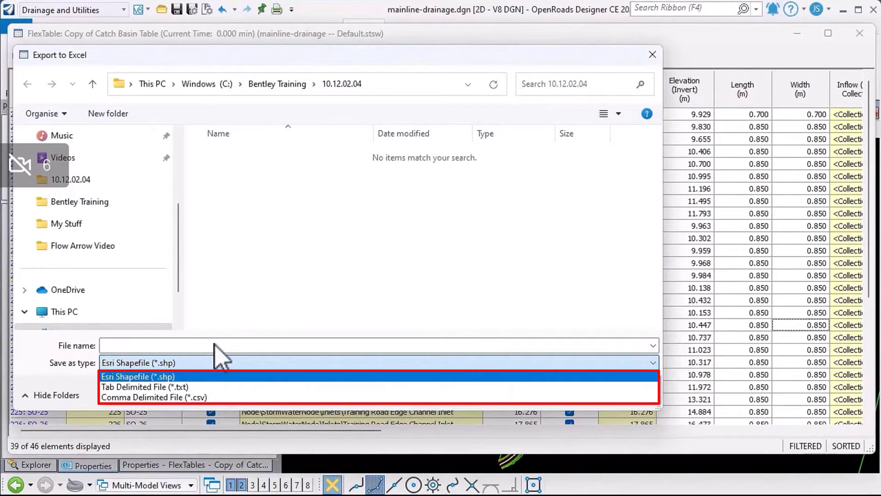
{"action": "left_click", "coordinate": [236, 295]}
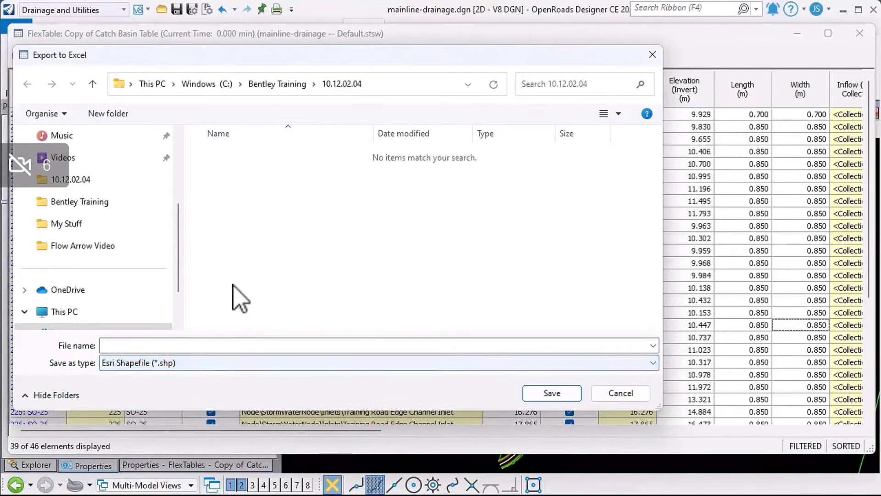
{"action": "left_click", "coordinate": [626, 394]}
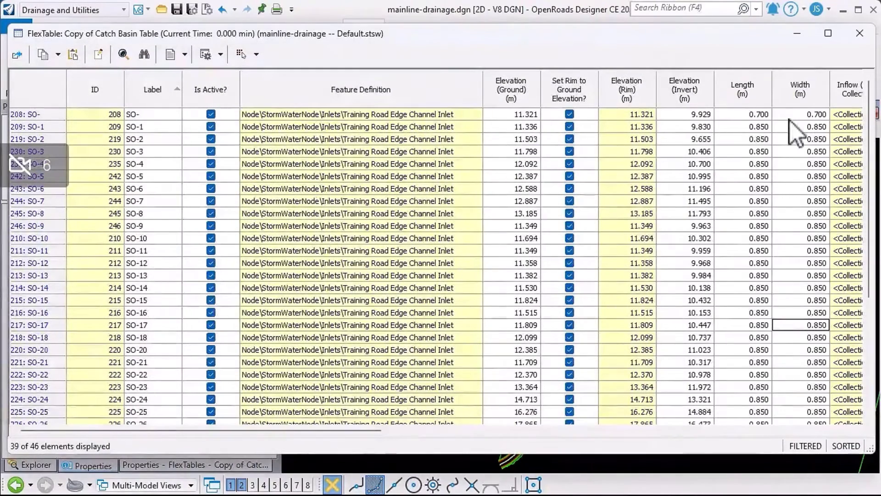
- Close the catch basin FlexTable and the FlexTables manager, and open the Export Excel utility with the format set to Excel
{"action": "left_click", "coordinate": [860, 35]}
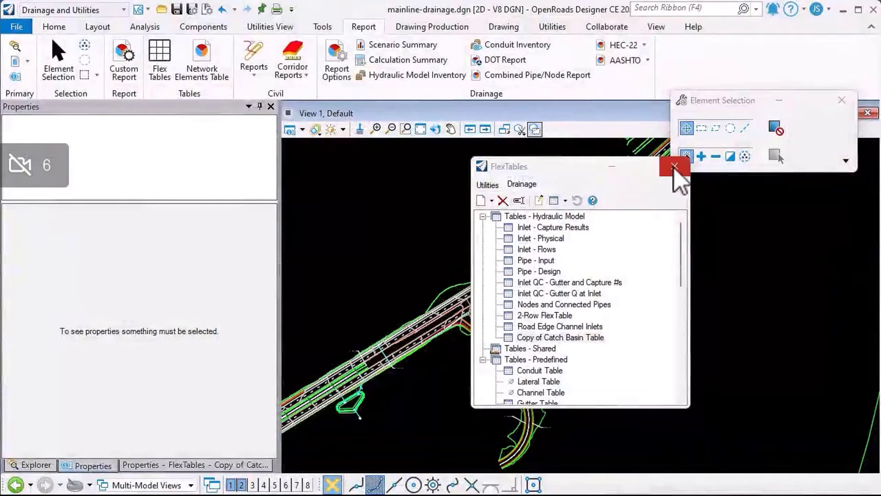
{"action": "left_click", "coordinate": [675, 167]}
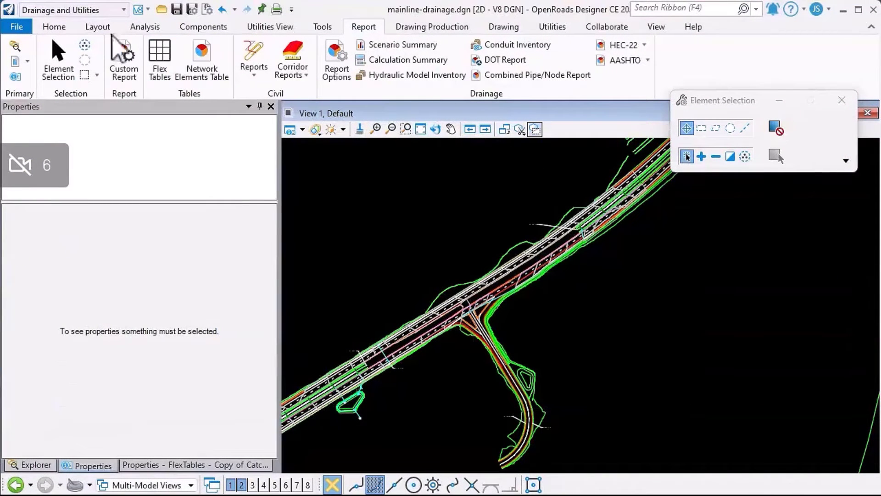
{"action": "left_click", "coordinate": [66, 26]}
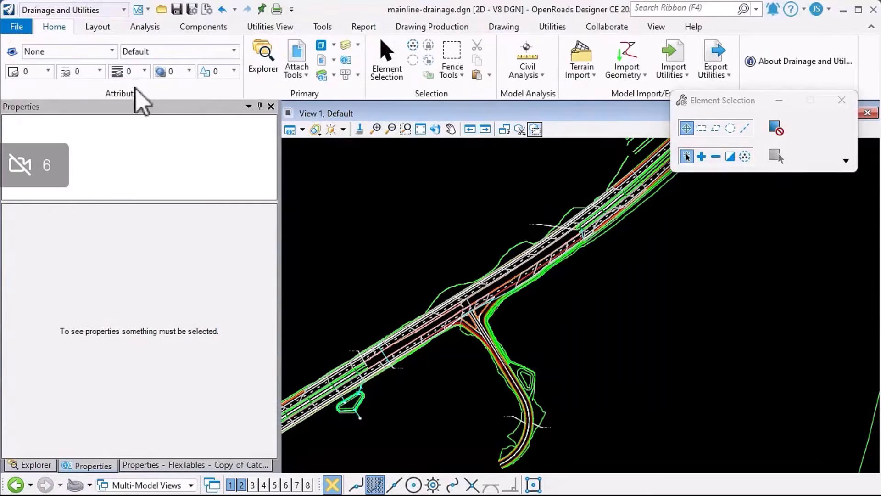
{"action": "left_click", "coordinate": [713, 79]}
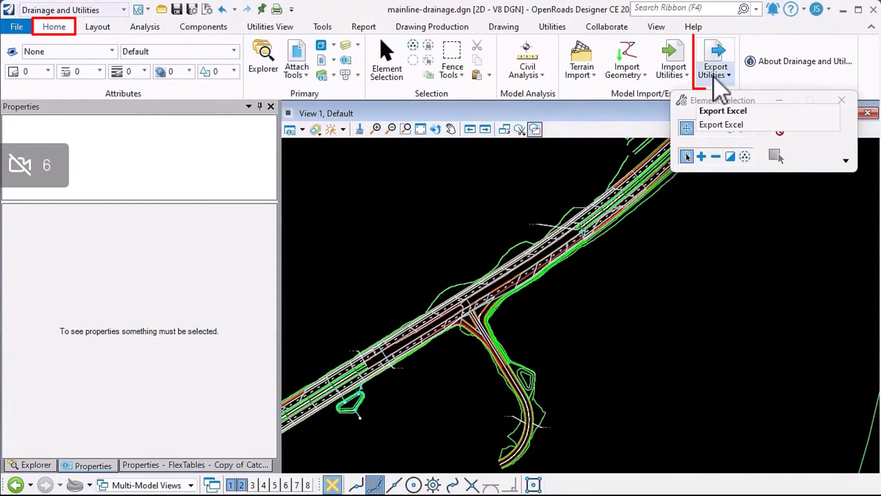
{"action": "left_click", "coordinate": [713, 77]}
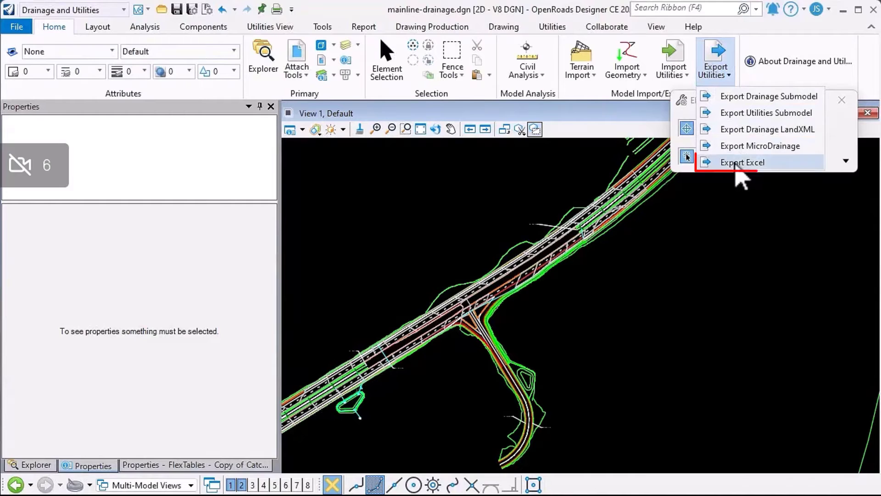
{"action": "left_click", "coordinate": [737, 164]}
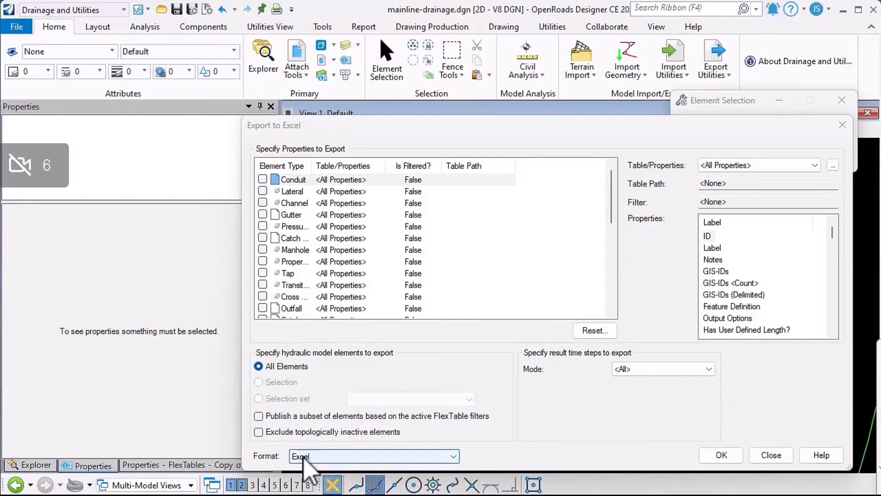
{"action": "left_click", "coordinate": [309, 459]}
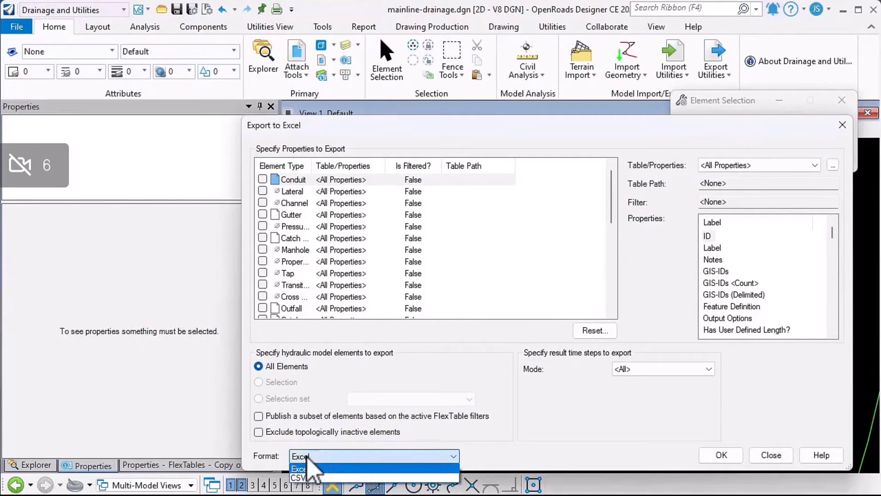
{"action": "left_click", "coordinate": [294, 468]}
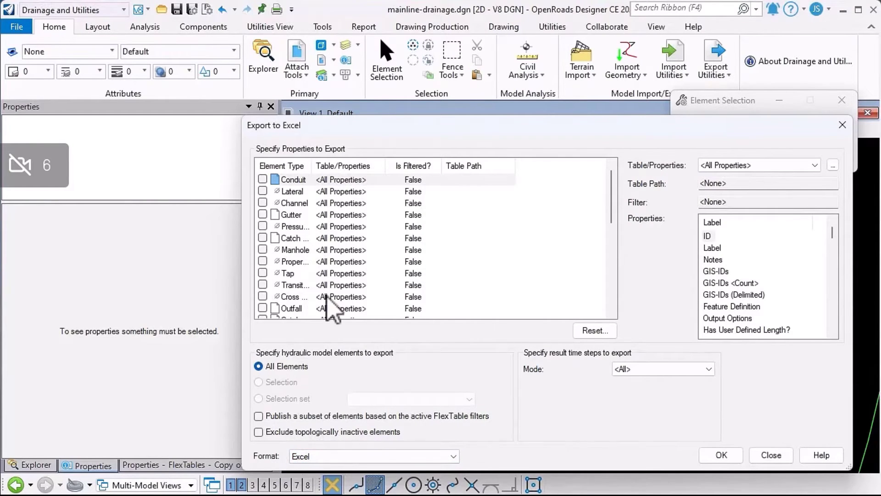
- Include Catch Basin elements in the export and assign the Road Edge Channel Inlets table as their properties, widening the Element Type column
{"action": "left_click", "coordinate": [263, 239]}
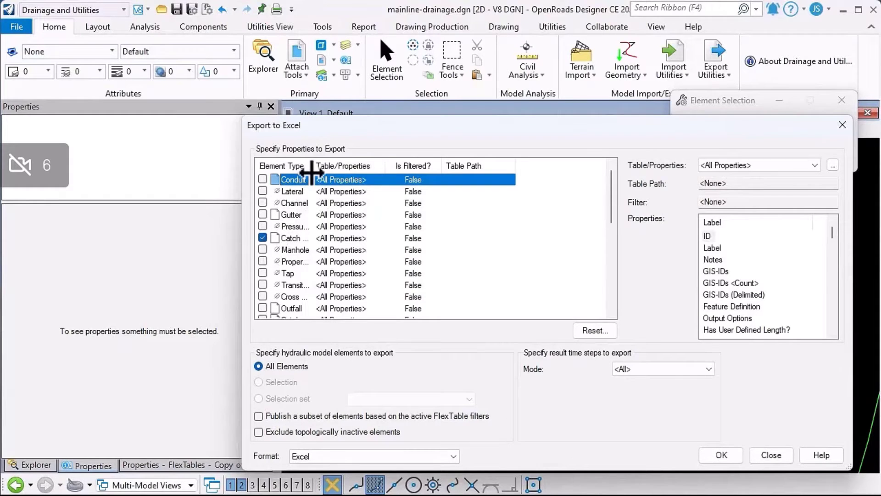
{"action": "left_click_drag", "start_coordinate": [312, 165], "coordinate": [379, 170]}
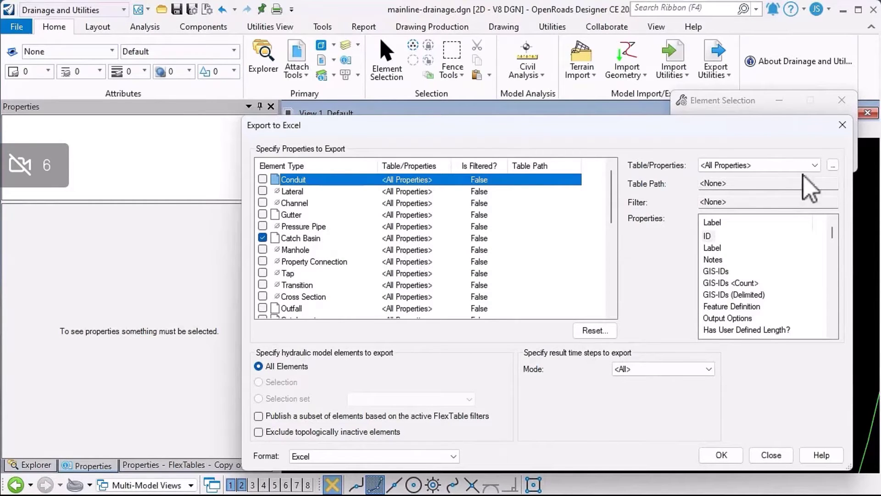
{"action": "left_click", "coordinate": [816, 166]}
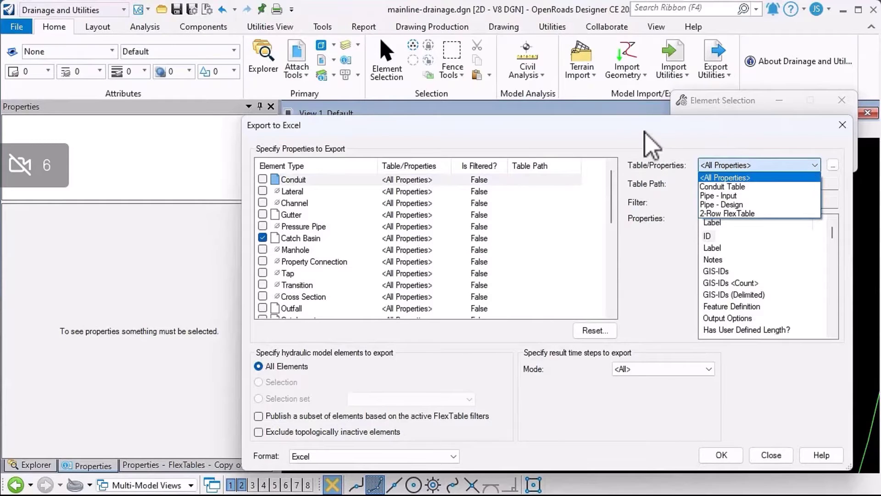
{"action": "left_click", "coordinate": [656, 146]}
{"action": "left_click", "coordinate": [308, 239]}
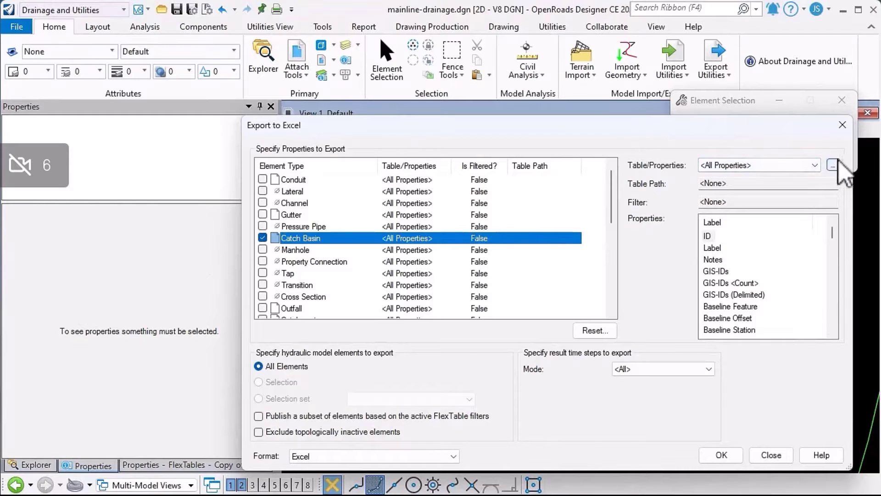
{"action": "left_click", "coordinate": [816, 166]}
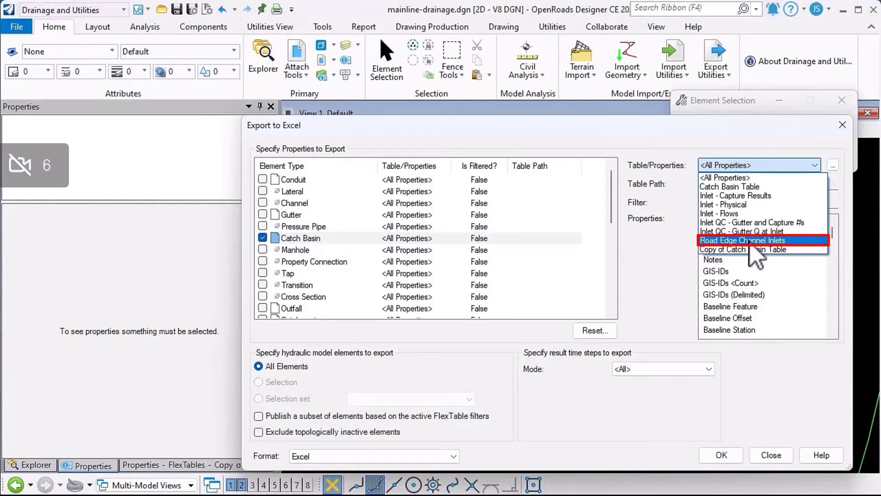
{"action": "left_click", "coordinate": [750, 243]}
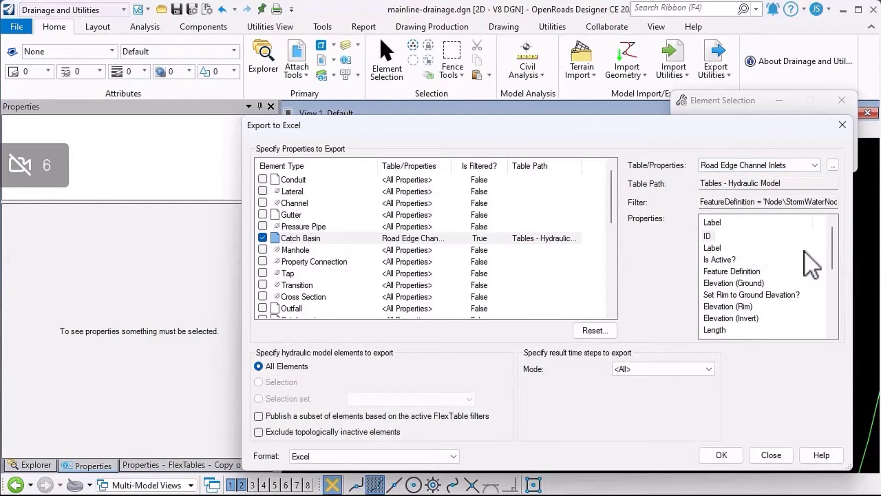
{"action": "left_click_drag", "start_coordinate": [832, 259], "coordinate": [833, 230]}
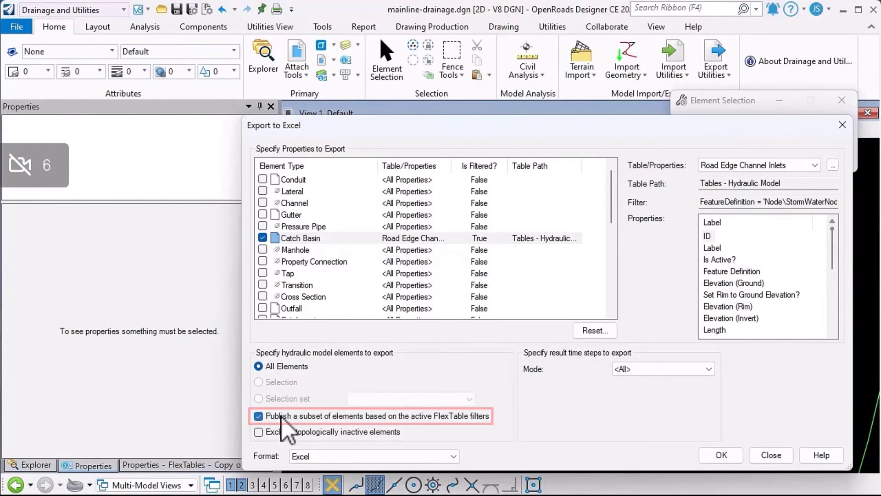
- Turn off publishing a subset based on FlexTable filters and export to Road Edge Channel Inlets.xlsx, replacing the existing file
{"action": "left_click", "coordinate": [281, 415]}
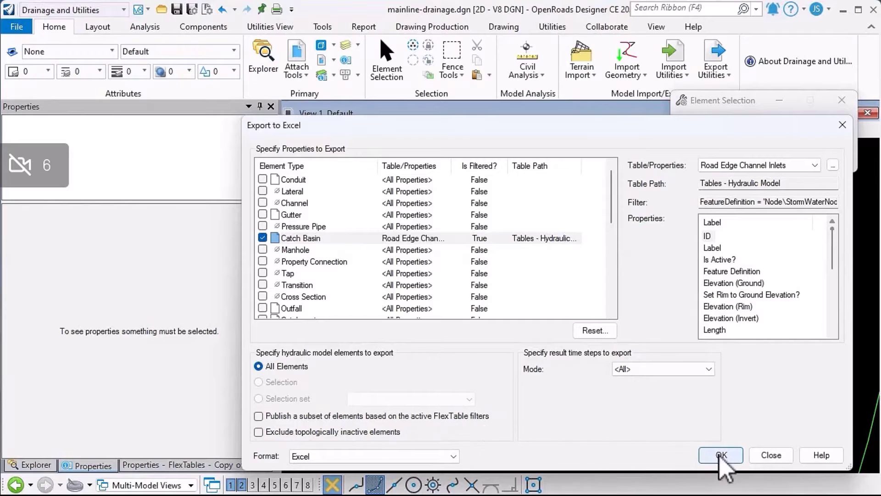
{"action": "left_click", "coordinate": [721, 456]}
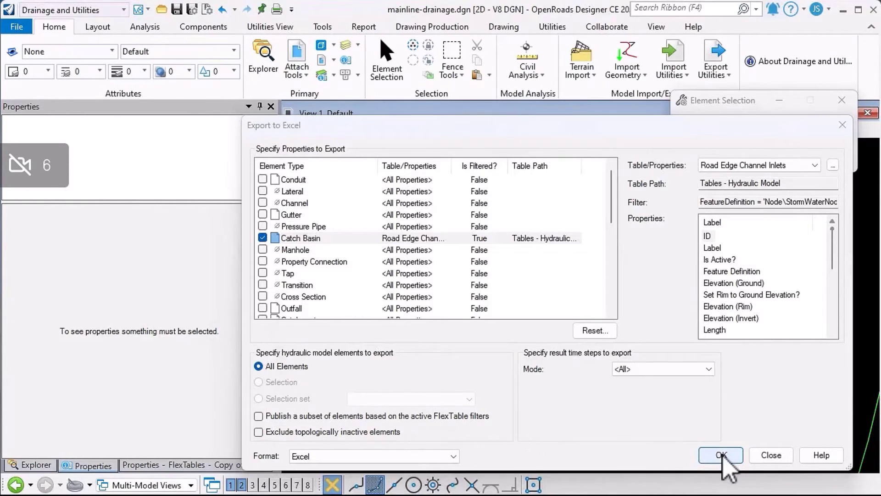
{"action": "left_click", "coordinate": [516, 248]}
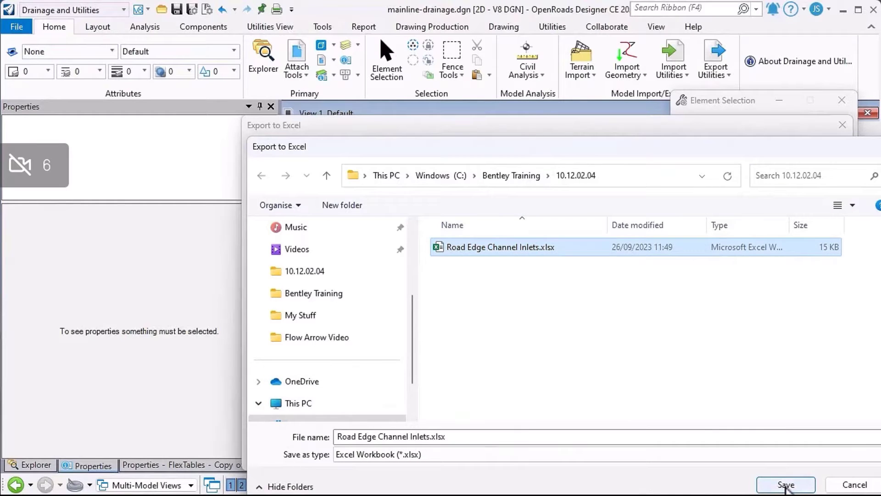
{"action": "left_click", "coordinate": [786, 485]}
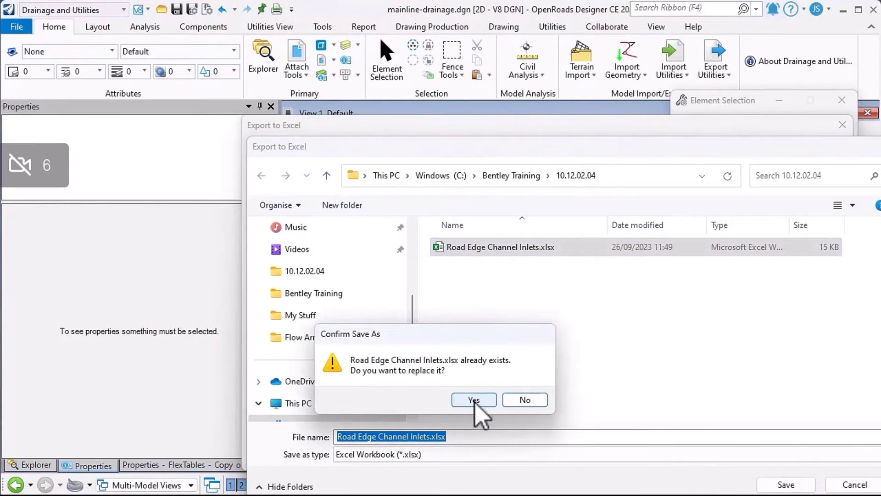
{"action": "left_click", "coordinate": [476, 401]}
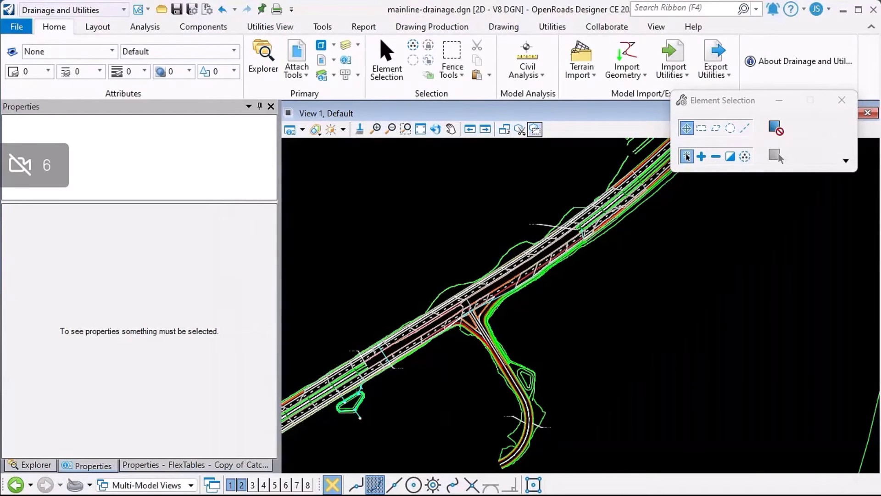
- Switch to File Explorer to locate Road Edge Channel Inlets.xlsx in the 10.12.02.04 folder, and return to the drawing
{"action": "key", "text": "alt+Tab"}
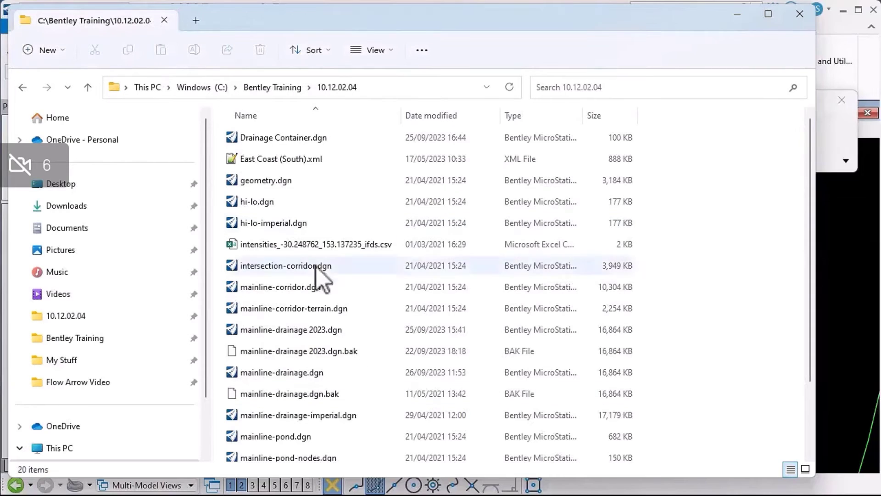
{"action": "scroll", "coordinate": [313, 284], "scroll_direction": "down", "scroll_amount": 1}
{"action": "scroll", "coordinate": [307, 298], "scroll_direction": "down", "scroll_amount": 1}
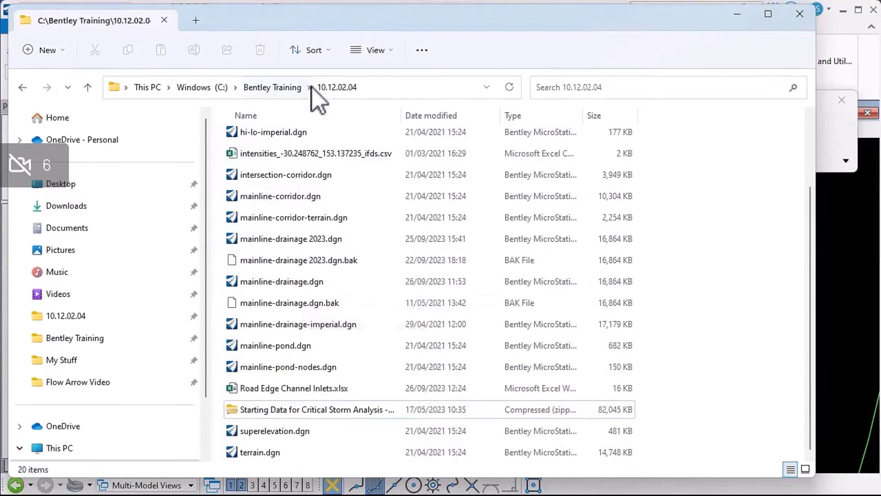
{"action": "left_click", "coordinate": [300, 389]}
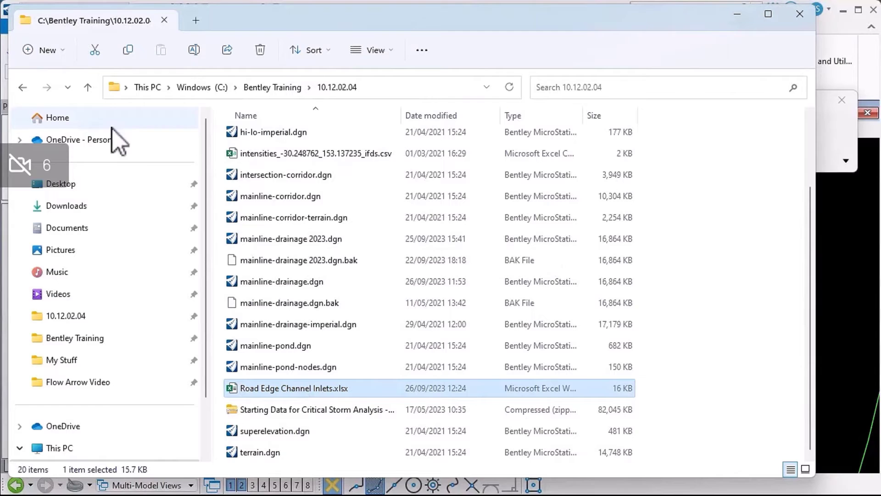
{"action": "left_click", "coordinate": [743, 19]}
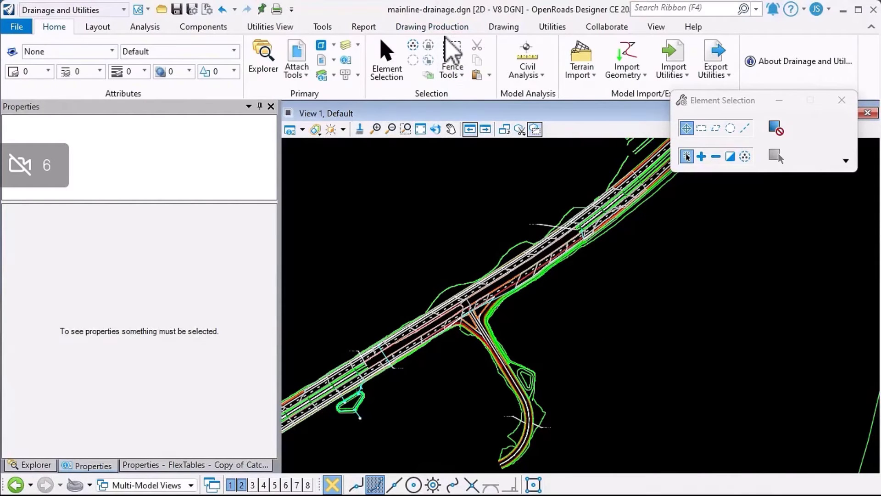
- Start placing a table linked to Road Edge Channel Inlets.xlsx, using the Catch Basin worksheet with the Automatic range
{"action": "left_click", "coordinate": [442, 28]}
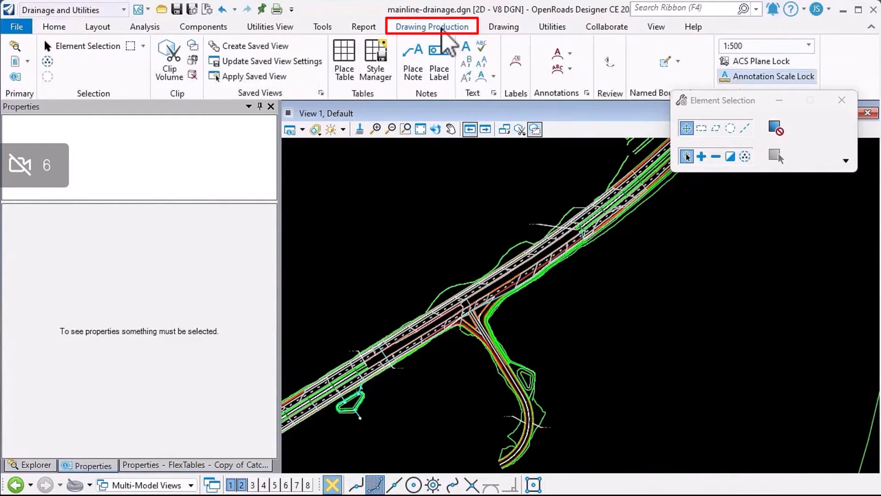
{"action": "left_click", "coordinate": [345, 64]}
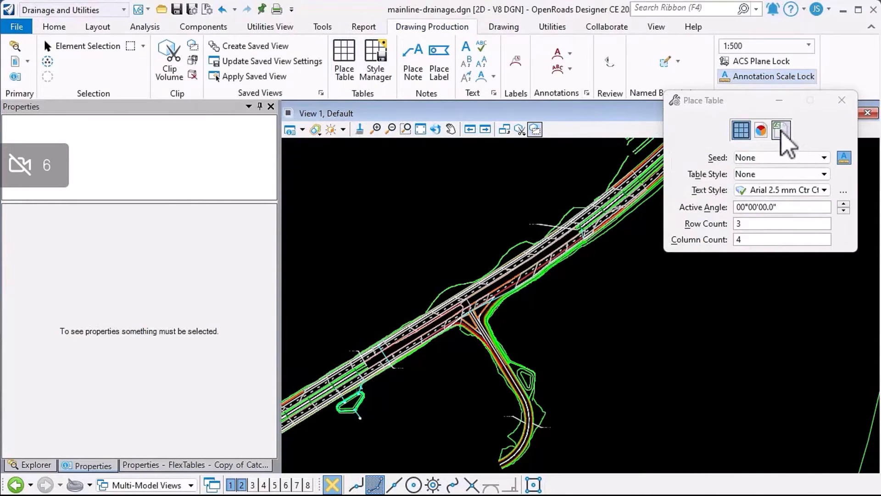
{"action": "left_click", "coordinate": [783, 132]}
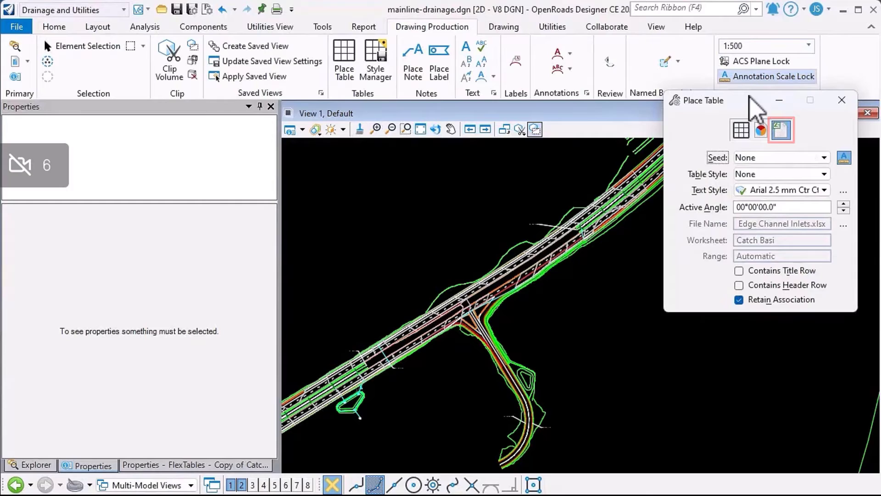
{"action": "left_click_drag", "start_coordinate": [750, 95], "coordinate": [525, 92]}
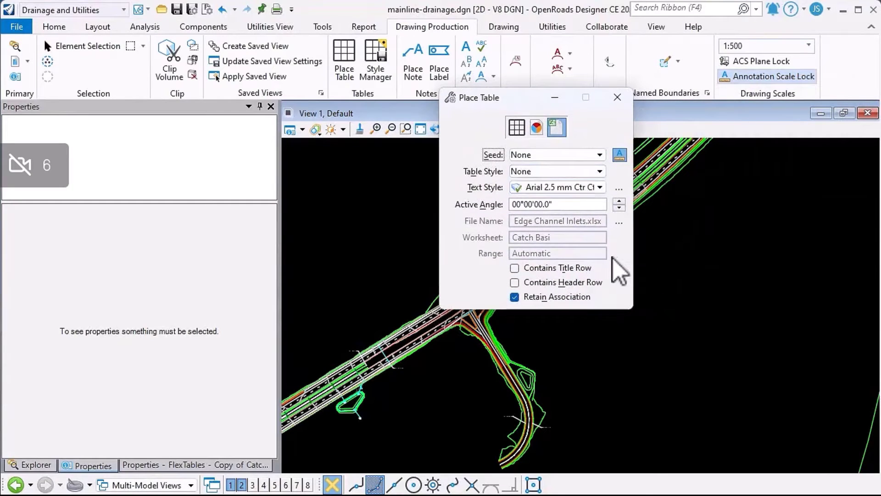
{"action": "left_click", "coordinate": [618, 222]}
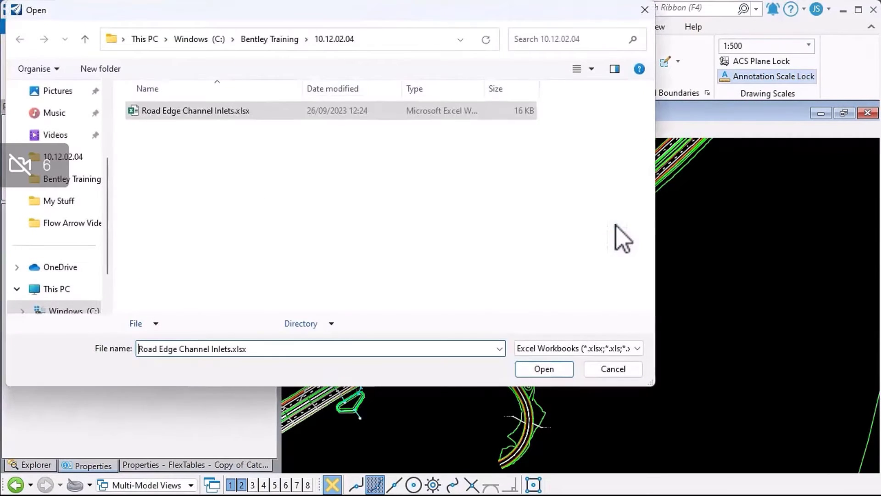
{"action": "left_click", "coordinate": [178, 115]}
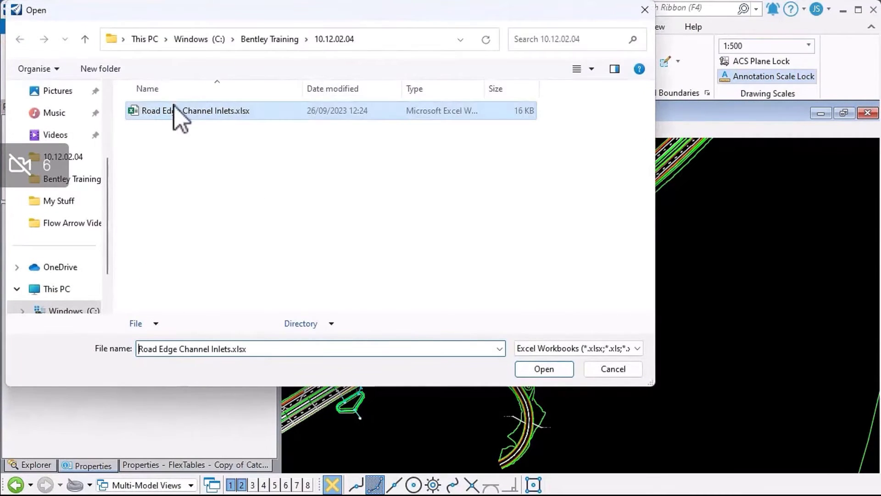
{"action": "left_click", "coordinate": [523, 369]}
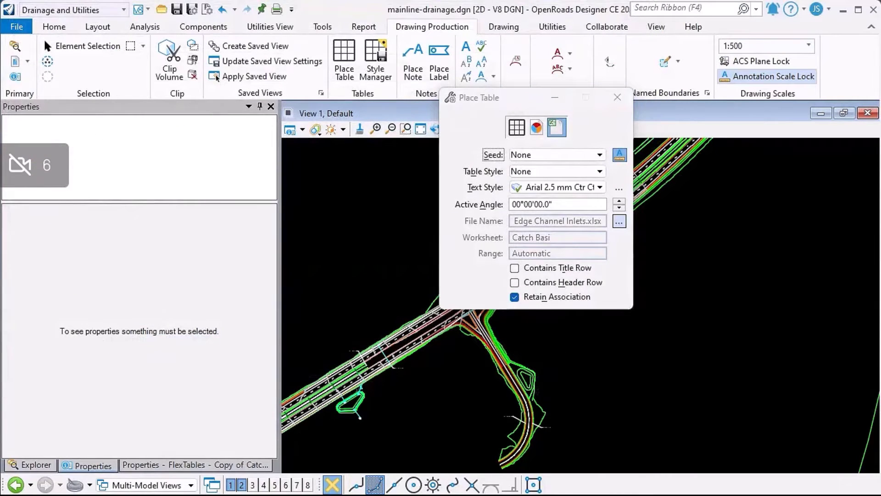
{"action": "left_click_drag", "start_coordinate": [488, 161], "coordinate": [444, 165]}
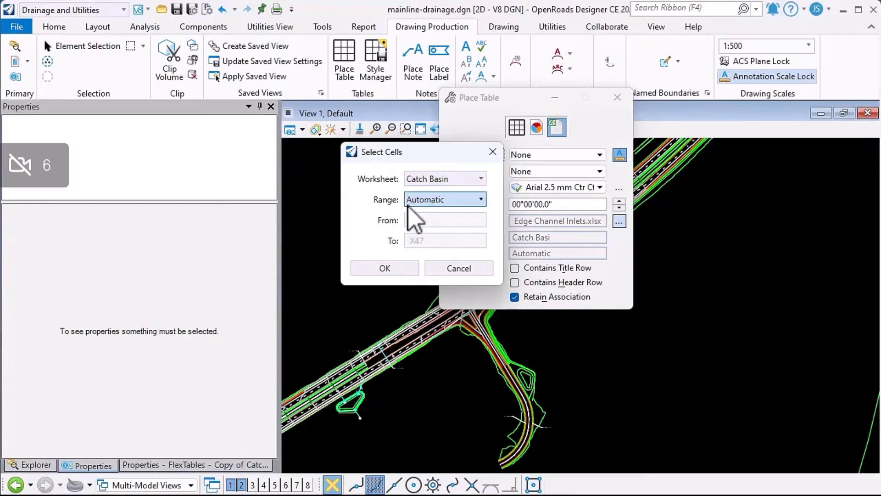
{"action": "left_click", "coordinate": [408, 268]}
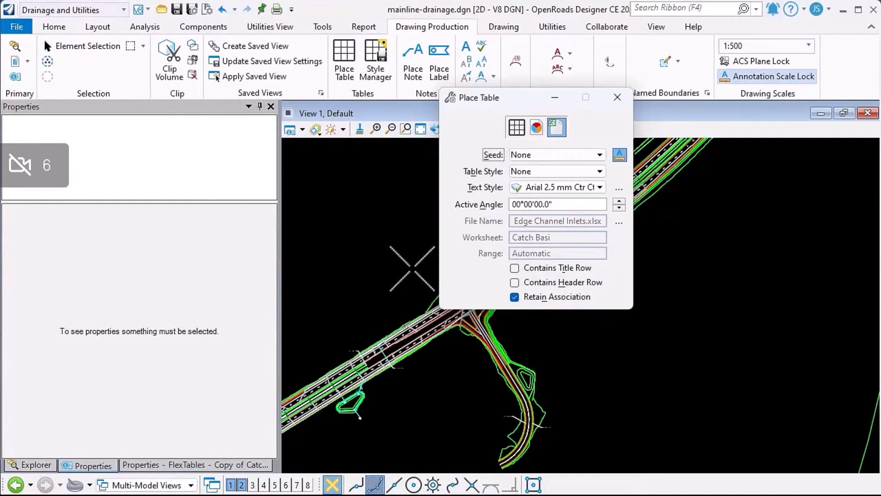
- Place the Excel table in the empty area beside the side road, end the placement, and inspect its rows
{"action": "left_click", "coordinate": [412, 268]}
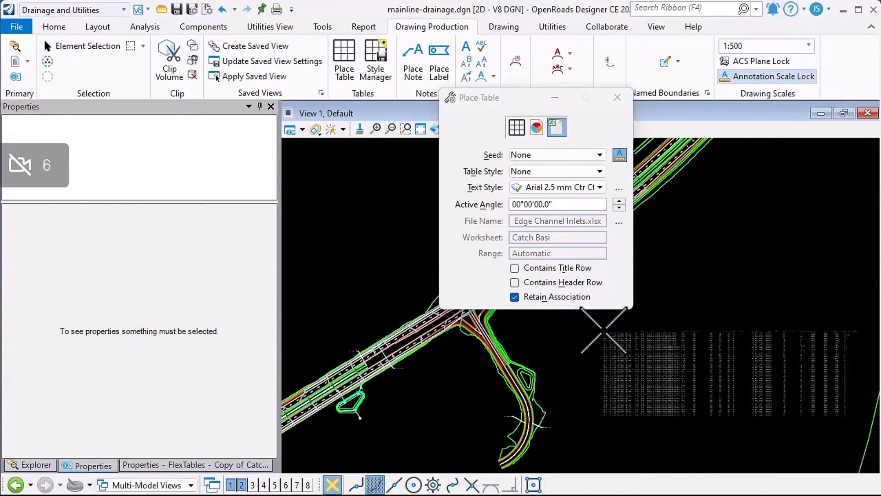
{"action": "scroll", "coordinate": [601, 328], "scroll_direction": "up", "scroll_amount": 1}
{"action": "scroll", "coordinate": [601, 328], "scroll_direction": "up", "scroll_amount": 1}
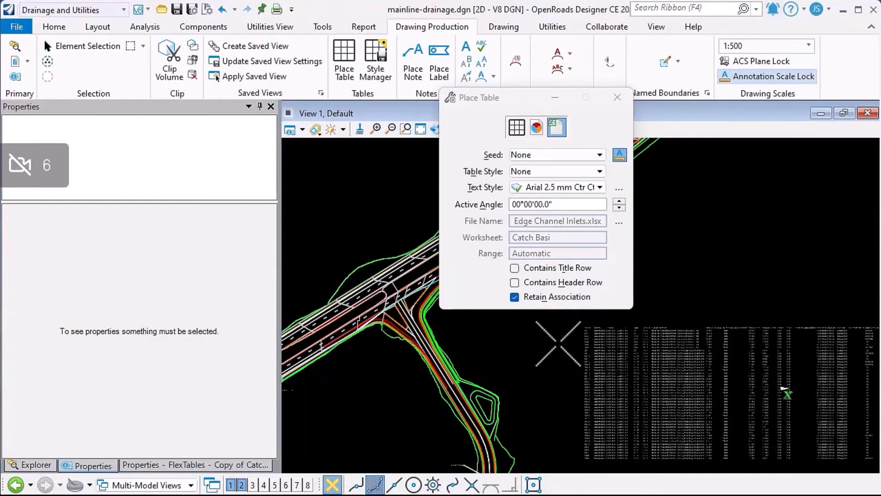
{"action": "key", "text": "Escape"}
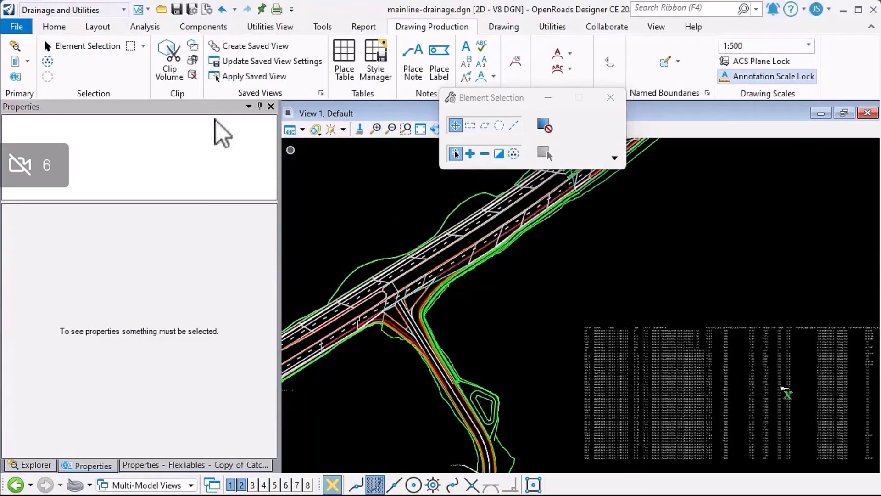
{"action": "scroll", "coordinate": [633, 358], "scroll_direction": "up", "scroll_amount": 4}
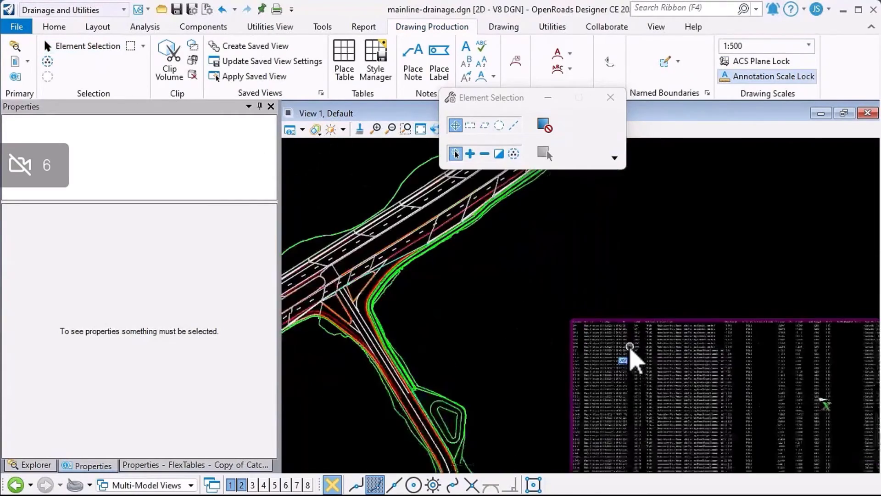
{"action": "middle_click_drag", "start_coordinate": [716, 376], "coordinate": [552, 299]}
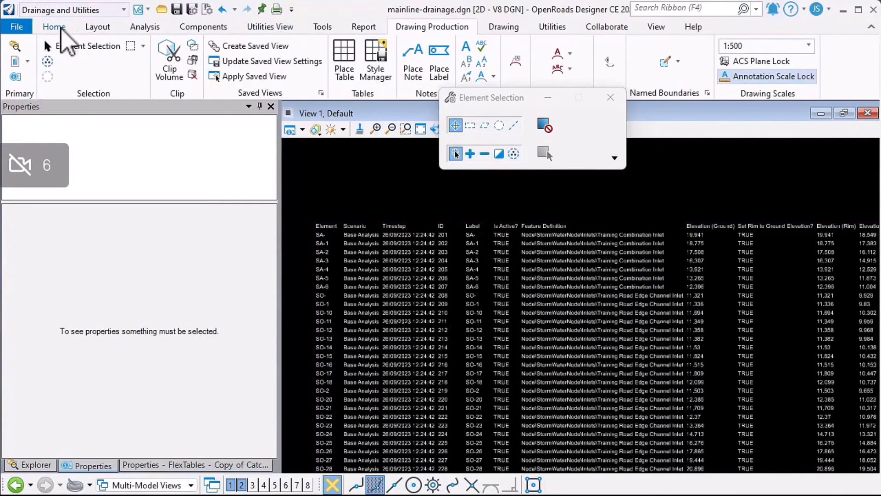
- Open the Excel export for the Catch Basin elements and turn on publishing a subset based on the active FlexTable filters
{"action": "left_click", "coordinate": [53, 26]}
{"action": "left_click", "coordinate": [717, 73]}
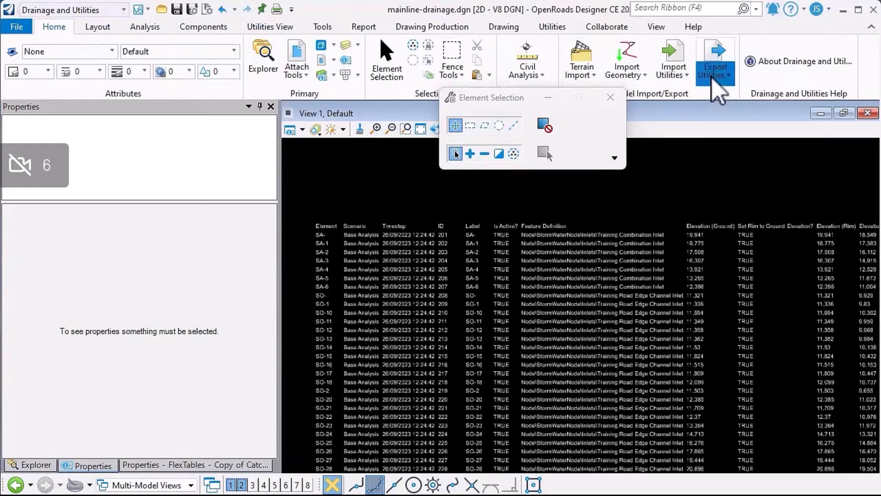
{"action": "left_click", "coordinate": [732, 163]}
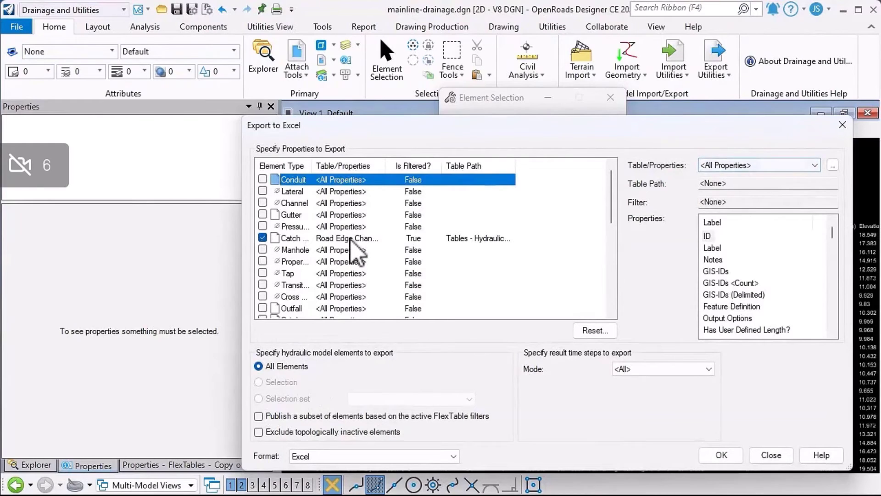
{"action": "left_click", "coordinate": [352, 239]}
{"action": "left_click", "coordinate": [259, 416]}
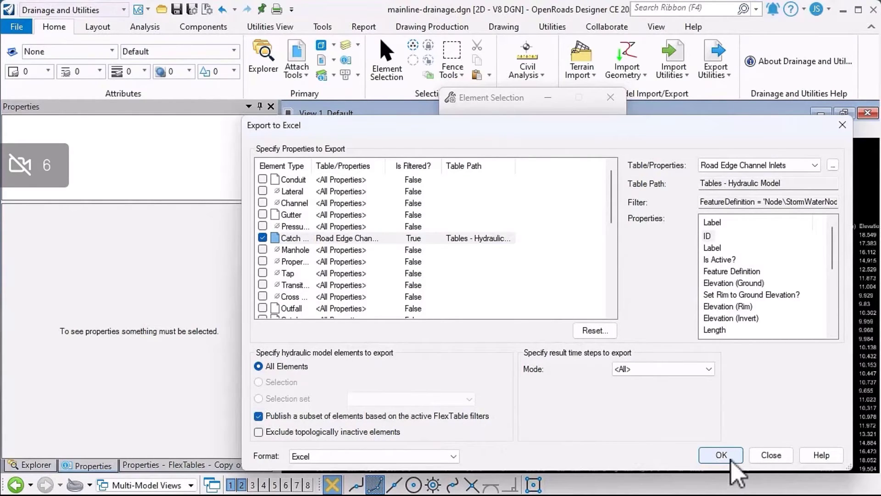
- Export the filtered catch basins to Road Edge Channel Inlets.xlsx, replacing the existing file
{"action": "left_click", "coordinate": [721, 454]}
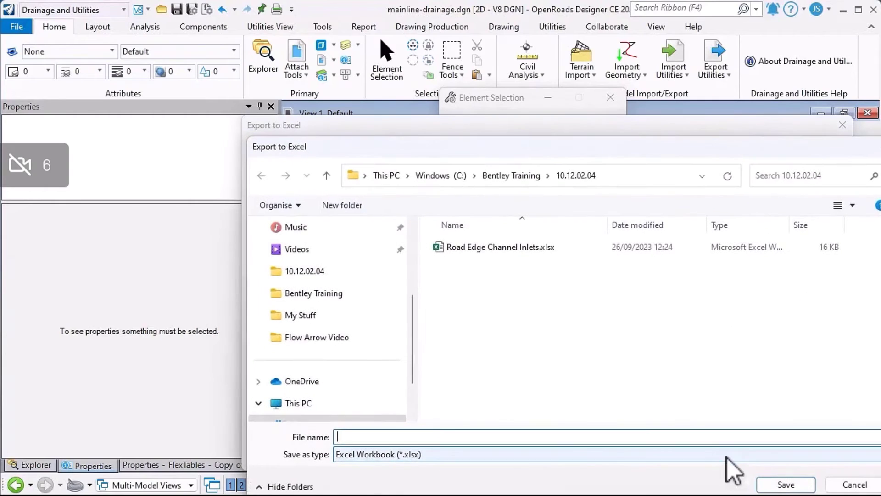
{"action": "left_click", "coordinate": [477, 250]}
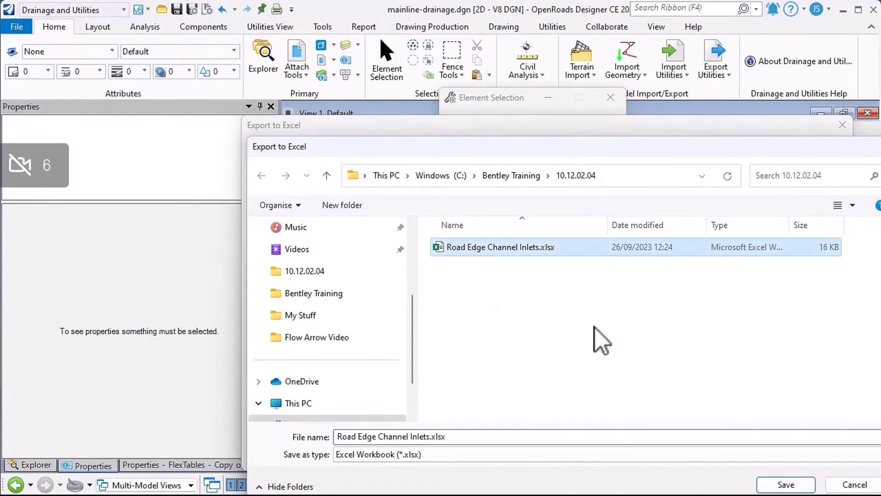
{"action": "left_click", "coordinate": [776, 485]}
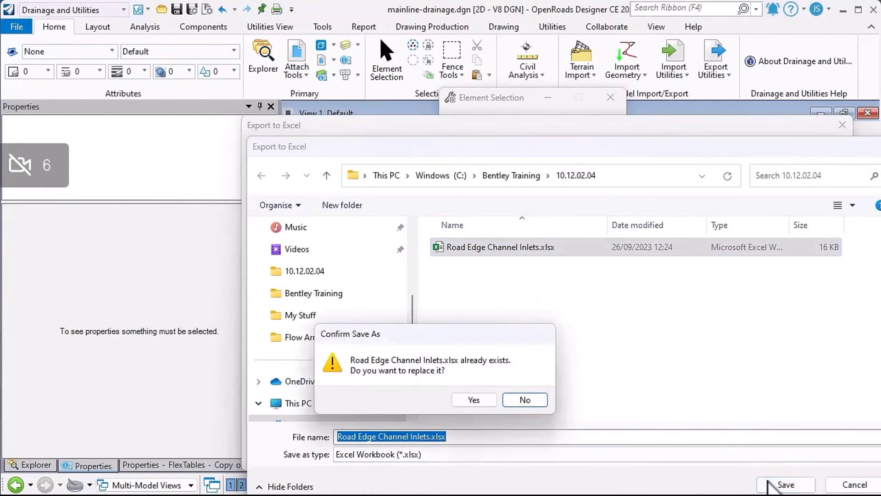
{"action": "left_click", "coordinate": [474, 400]}
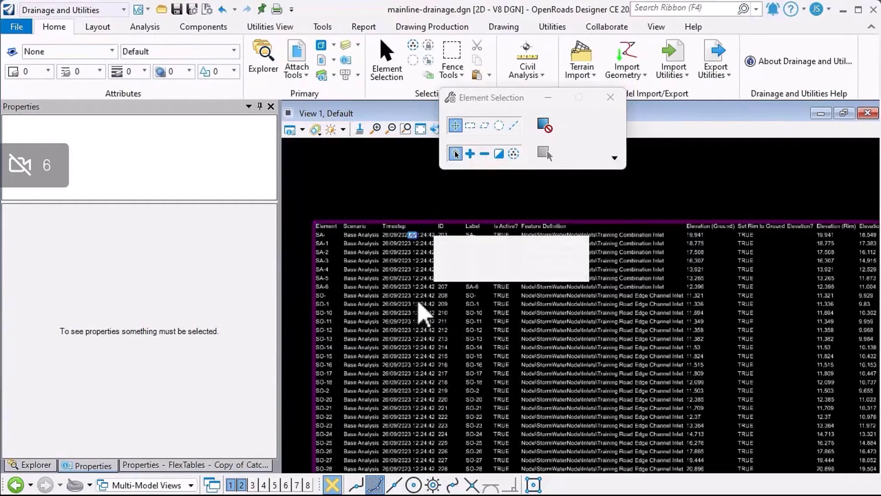
- Refresh the placed table from its linked Excel file and inspect the Feature Definition column
{"action": "left_click", "coordinate": [427, 244]}
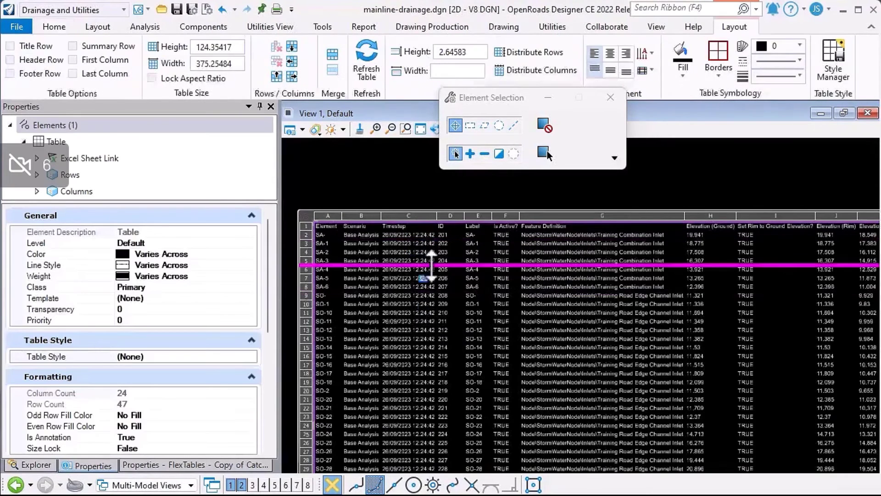
{"action": "left_click", "coordinate": [367, 56]}
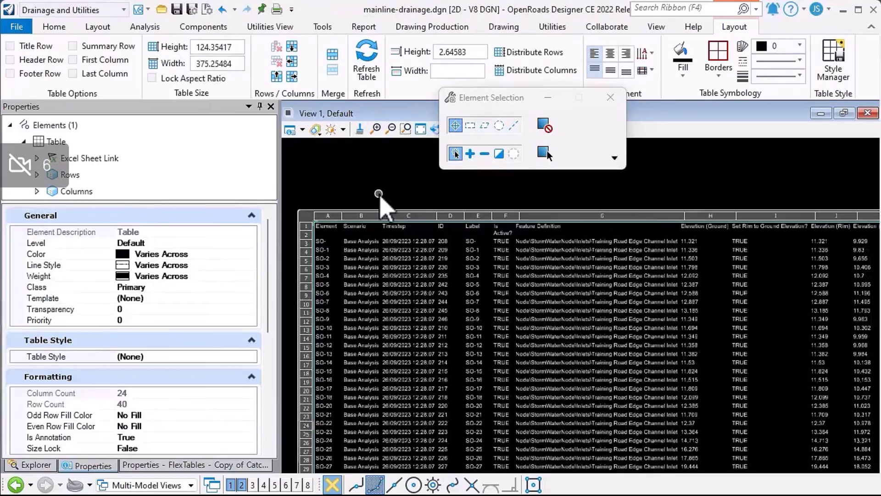
{"action": "scroll", "coordinate": [611, 232], "scroll_direction": "up", "scroll_amount": 3}
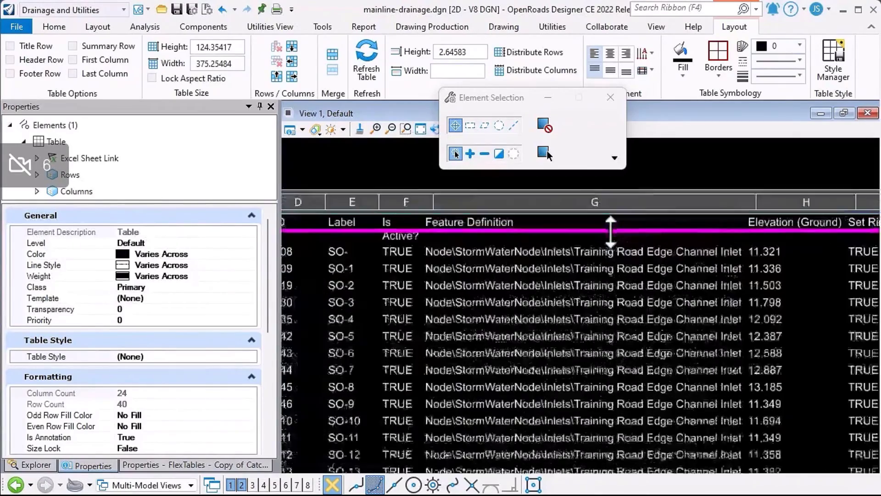
{"action": "scroll", "coordinate": [610, 232], "scroll_direction": "down", "scroll_amount": 4}
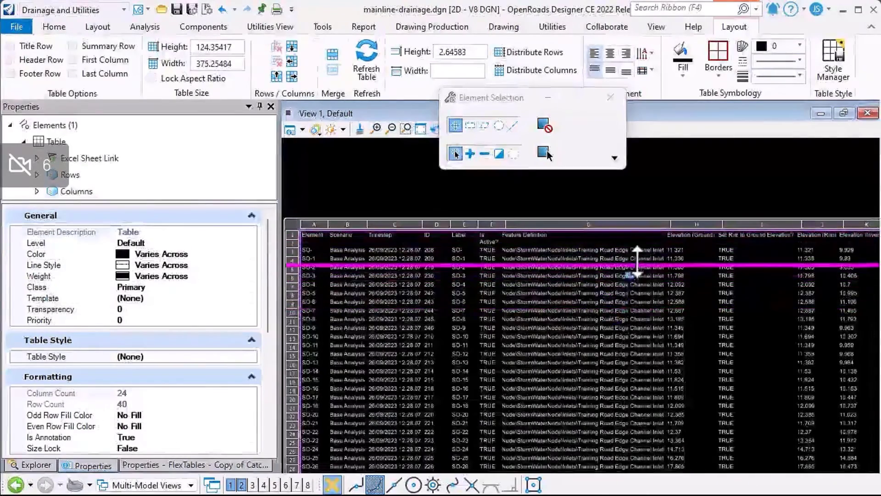
{"action": "scroll", "coordinate": [637, 262], "scroll_direction": "up", "scroll_amount": 2}
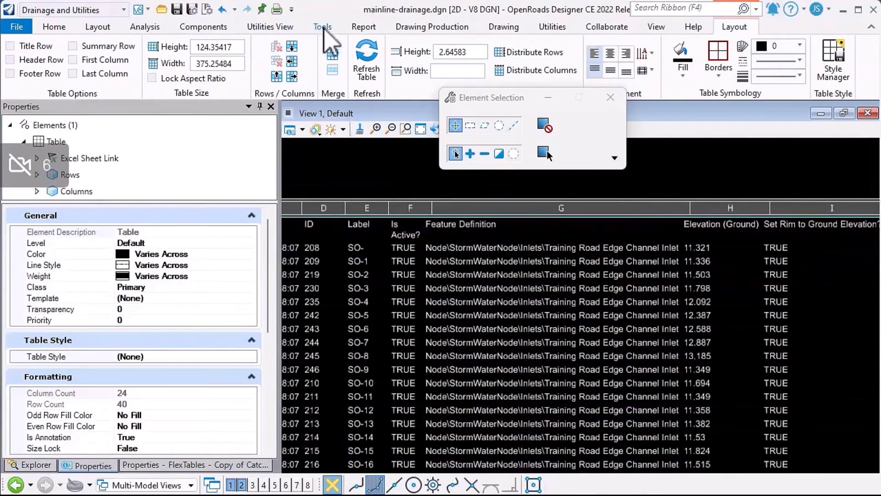
- Open the Drainage FlexTables list and review the new table types available under Tables - Hydraulic Model
{"action": "left_click", "coordinate": [373, 27]}
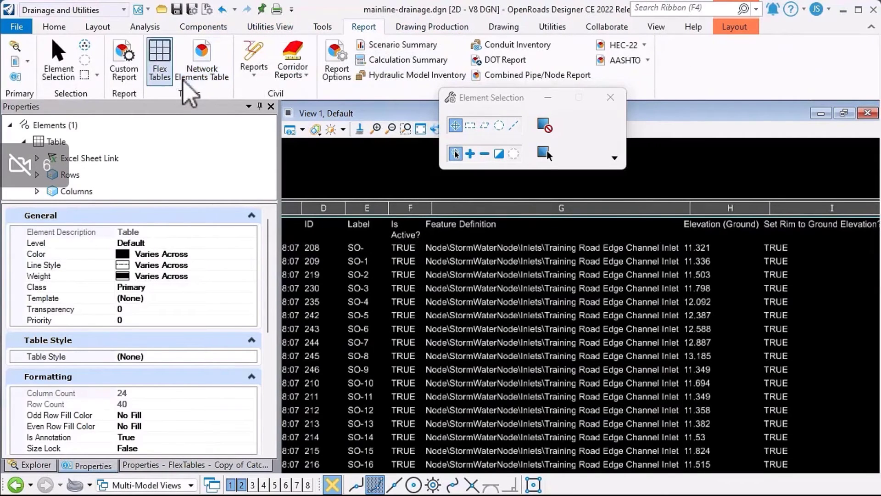
{"action": "left_click", "coordinate": [156, 59]}
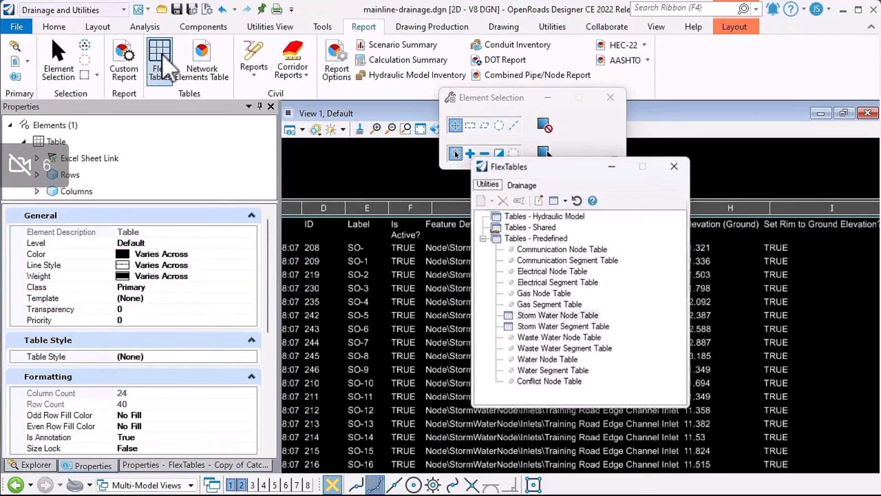
{"action": "left_click", "coordinate": [522, 184]}
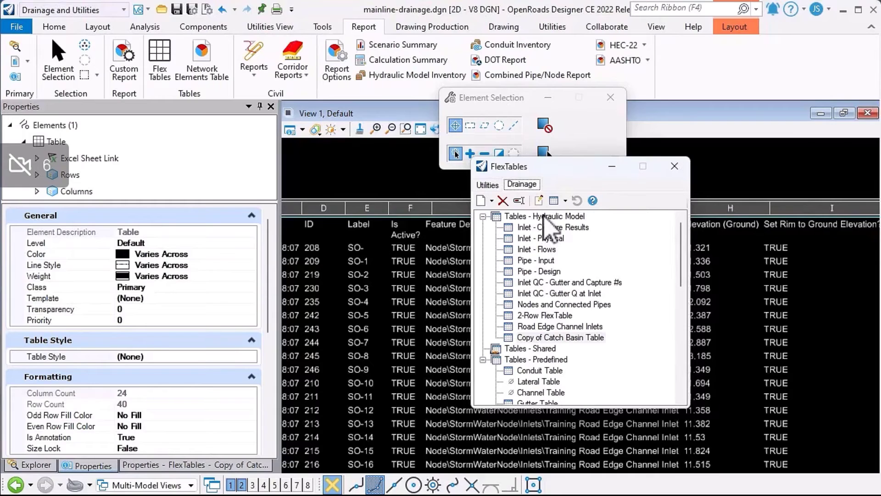
{"action": "right_click", "coordinate": [544, 216]}
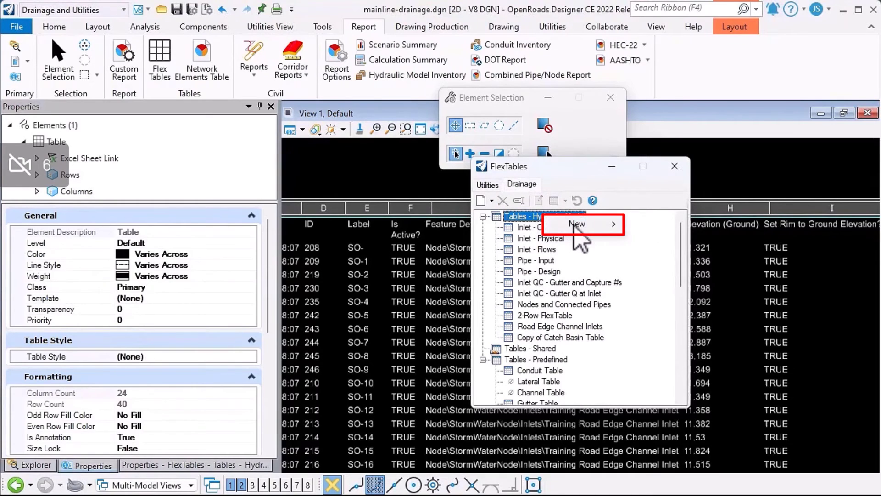
{"action": "mouse_move", "coordinate": [574, 224]}
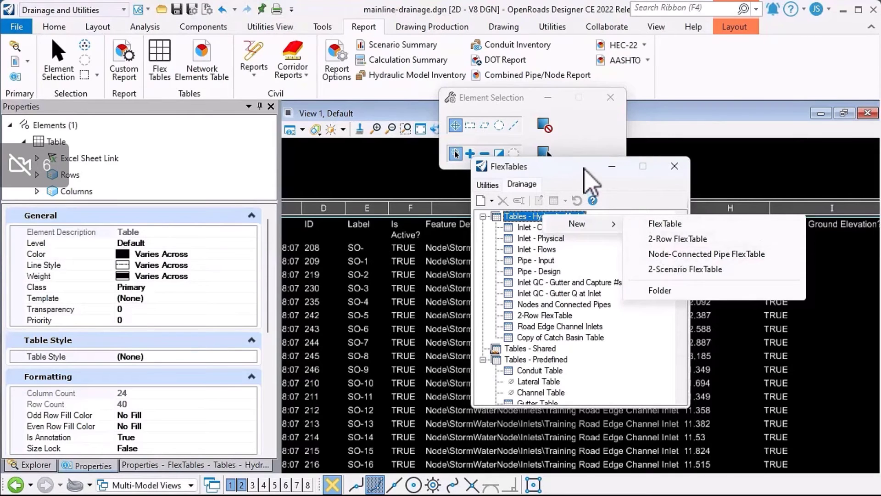
{"action": "left_click", "coordinate": [589, 182]}
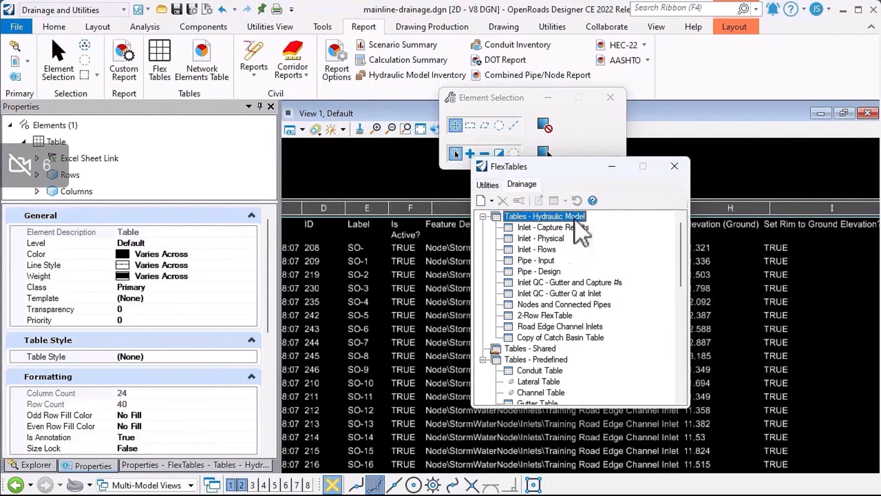
- Open the Nodes and Connected Pipes FlexTable, examine the incoming and outgoing pipes listed under node SO-, and close the table
{"action": "double_click", "coordinate": [554, 304]}
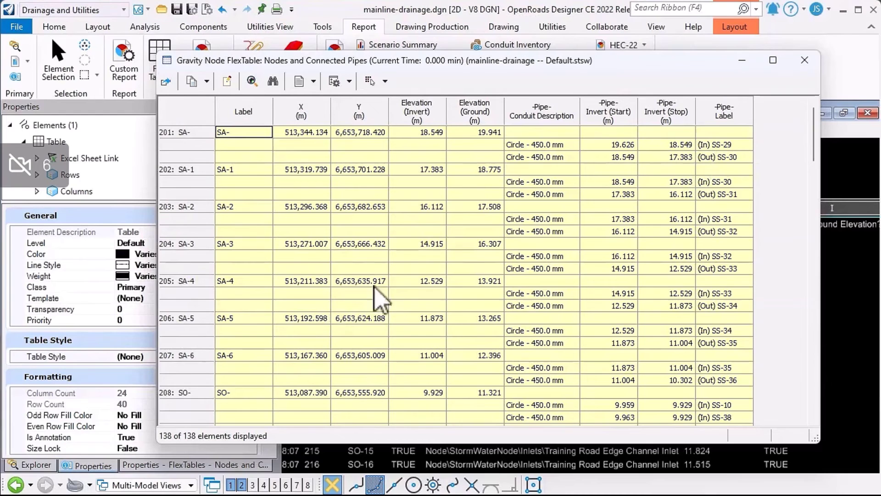
{"action": "scroll", "coordinate": [374, 297], "scroll_direction": "down", "scroll_amount": 1}
{"action": "scroll", "coordinate": [367, 296], "scroll_direction": "down", "scroll_amount": 2}
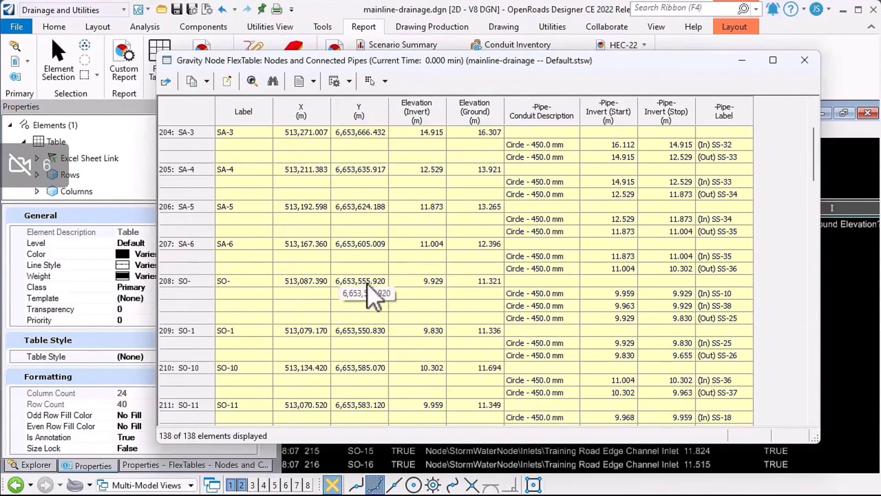
{"action": "left_click", "coordinate": [185, 281]}
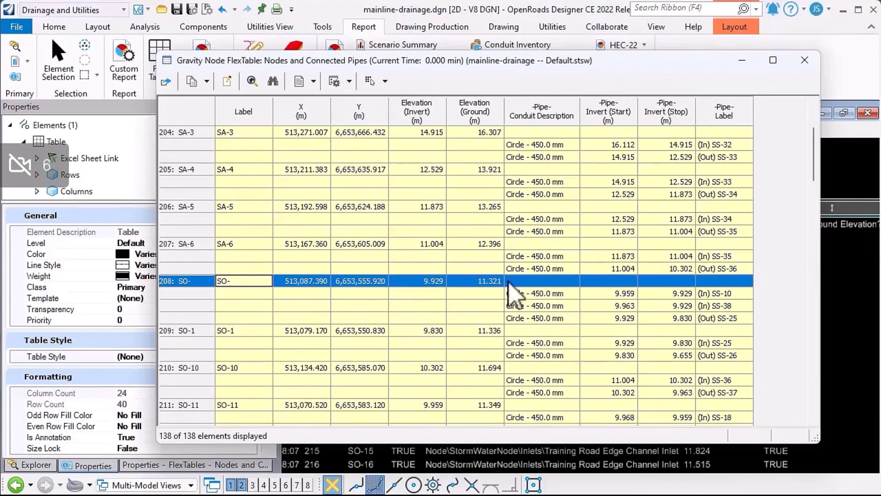
{"action": "left_click", "coordinate": [710, 306], "text": "shift"}
{"action": "left_click", "coordinate": [713, 317]}
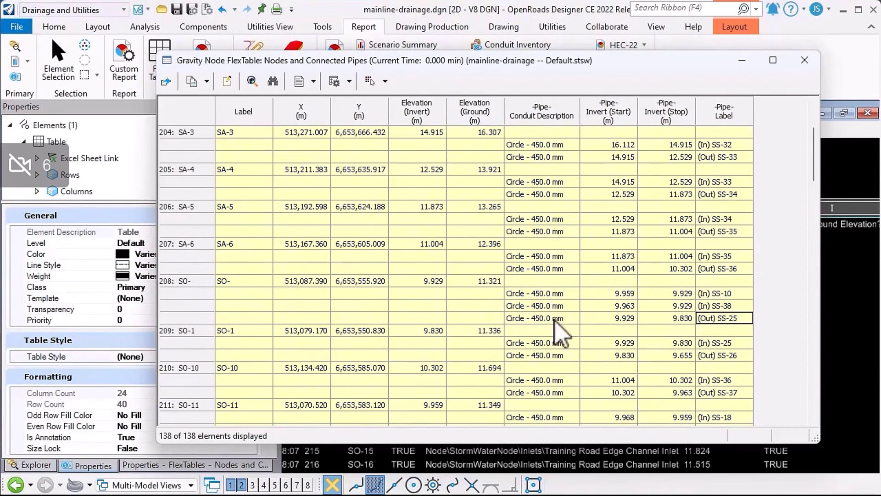
{"action": "scroll", "coordinate": [434, 353], "scroll_direction": "down", "scroll_amount": 4}
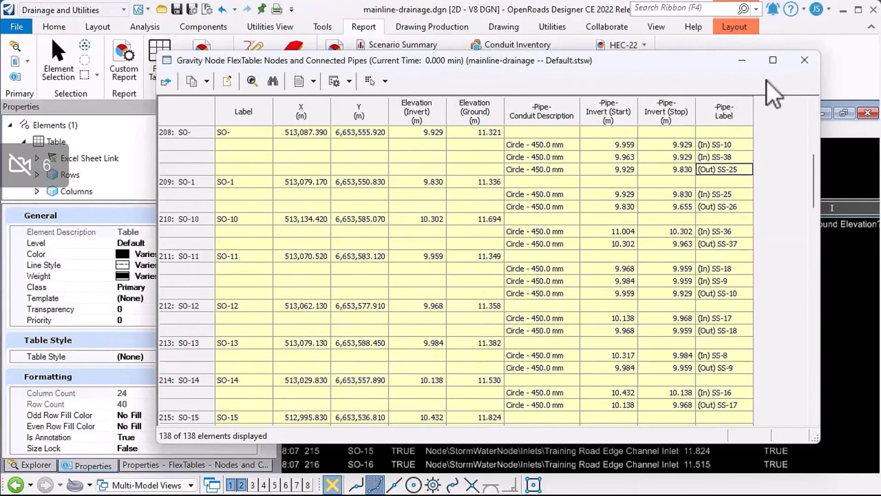
{"action": "left_click", "coordinate": [805, 61]}
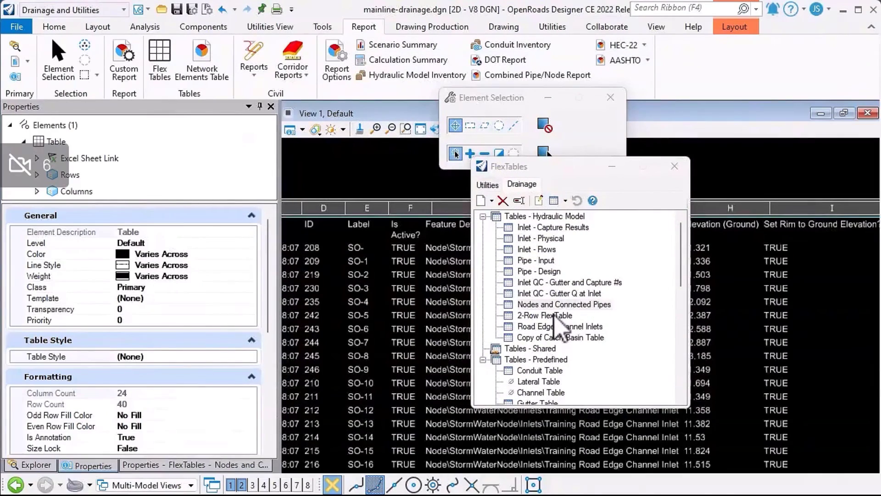
- Open the 2-Row FlexTable and examine the upstream and downstream nodes listed for conduit SS-
{"action": "double_click", "coordinate": [555, 316]}
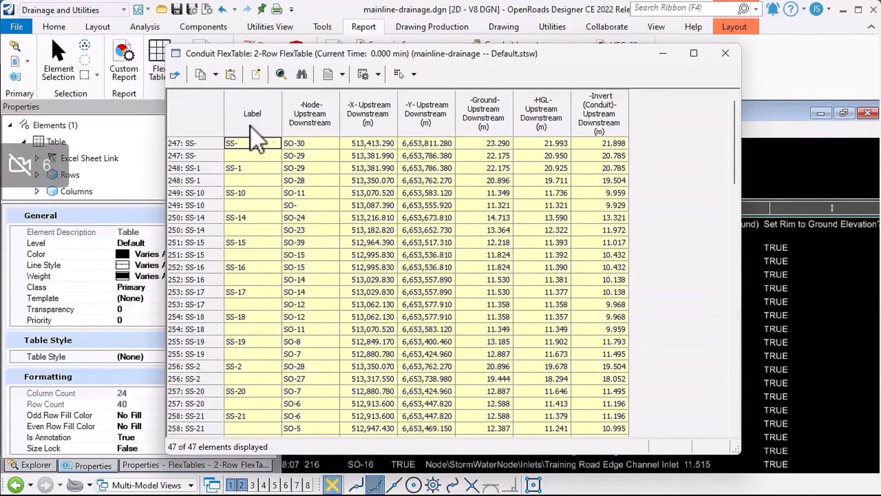
{"action": "left_click", "coordinate": [304, 144]}
{"action": "left_click", "coordinate": [303, 155]}
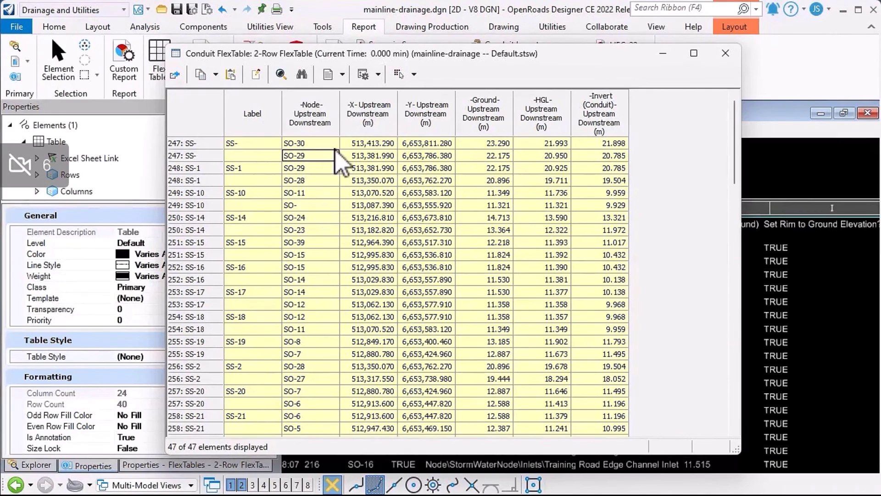